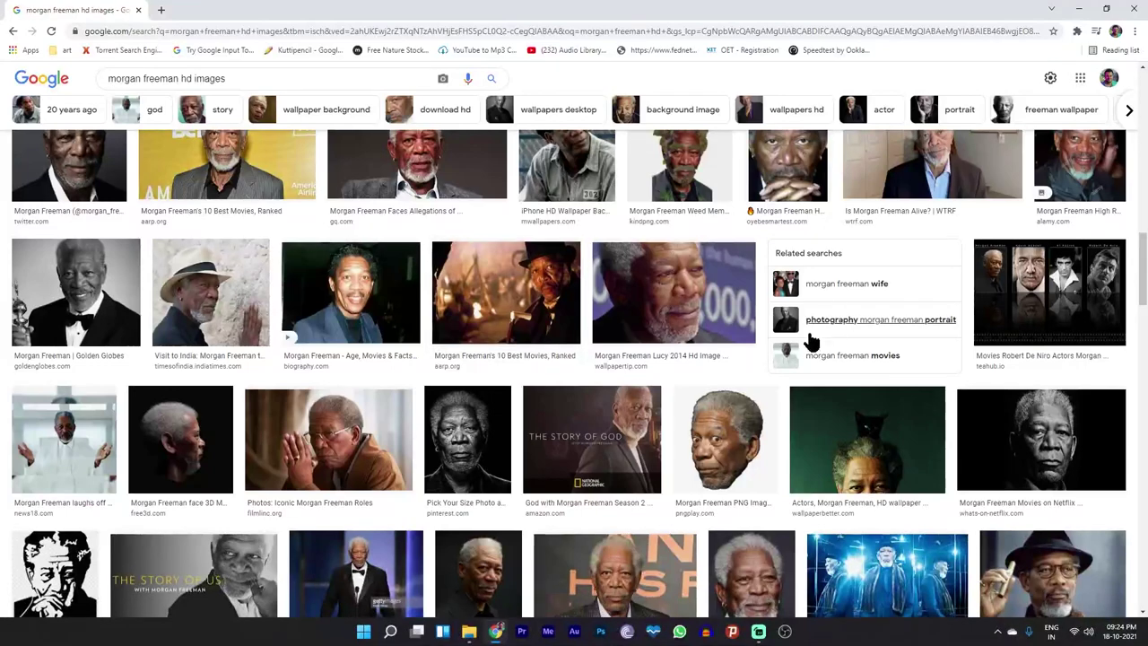
Browse the Morgan Freeman image results and related images, and open the portrait from Disaster Film Wiki
scroll(635, 364, "down", 3)
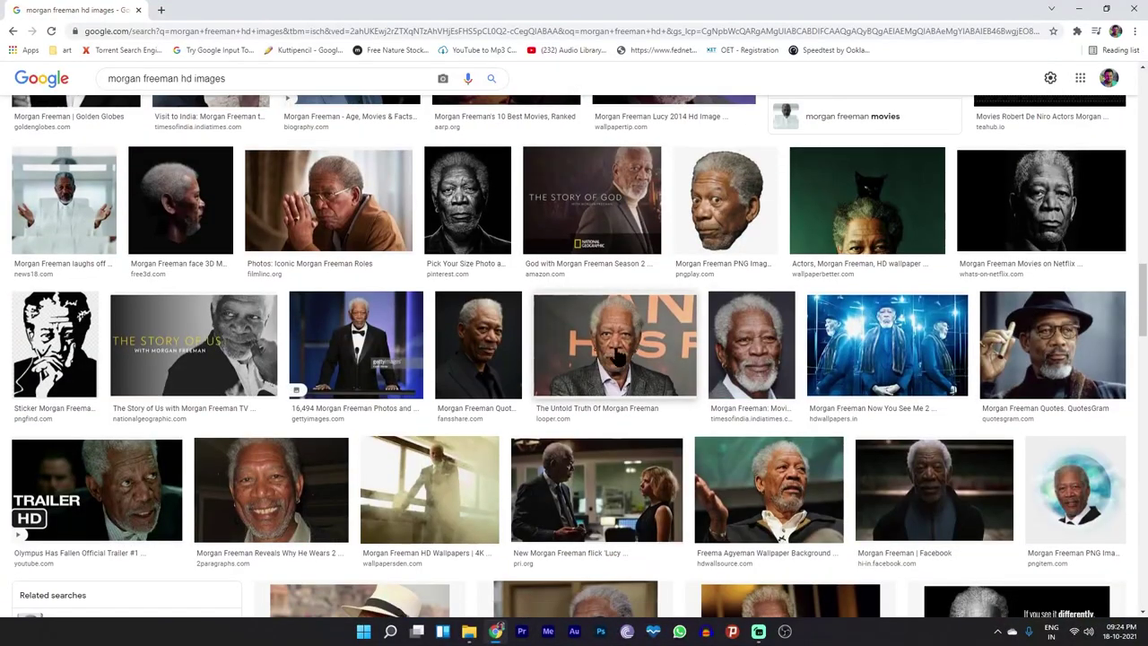
left_click(617, 357)
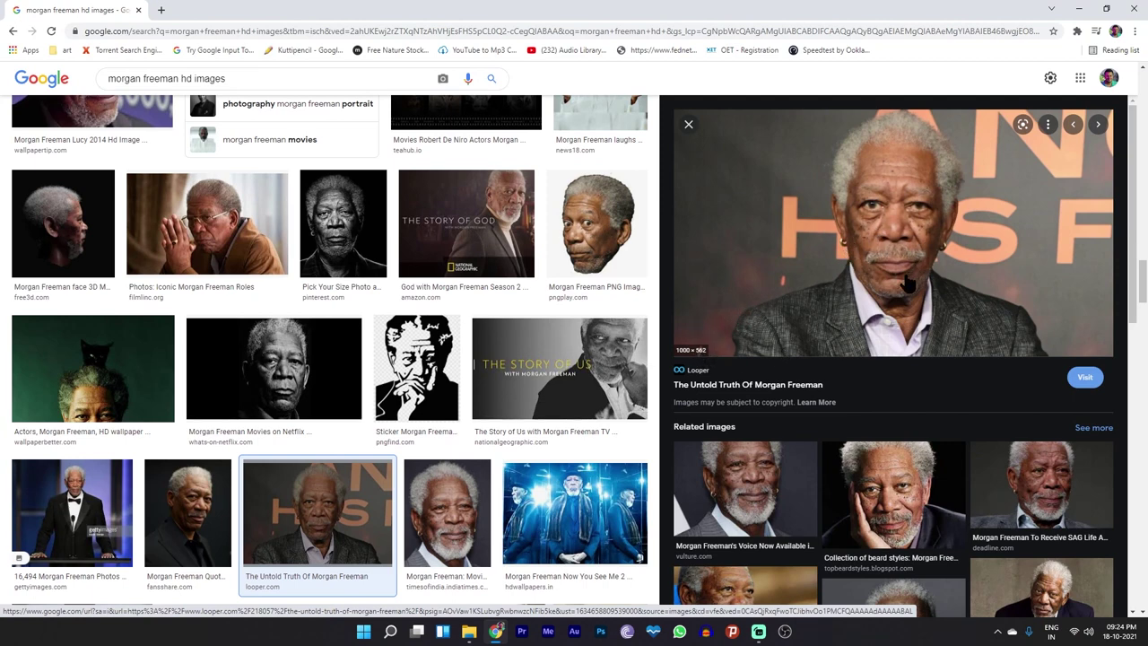
scroll(901, 278, "down", 3)
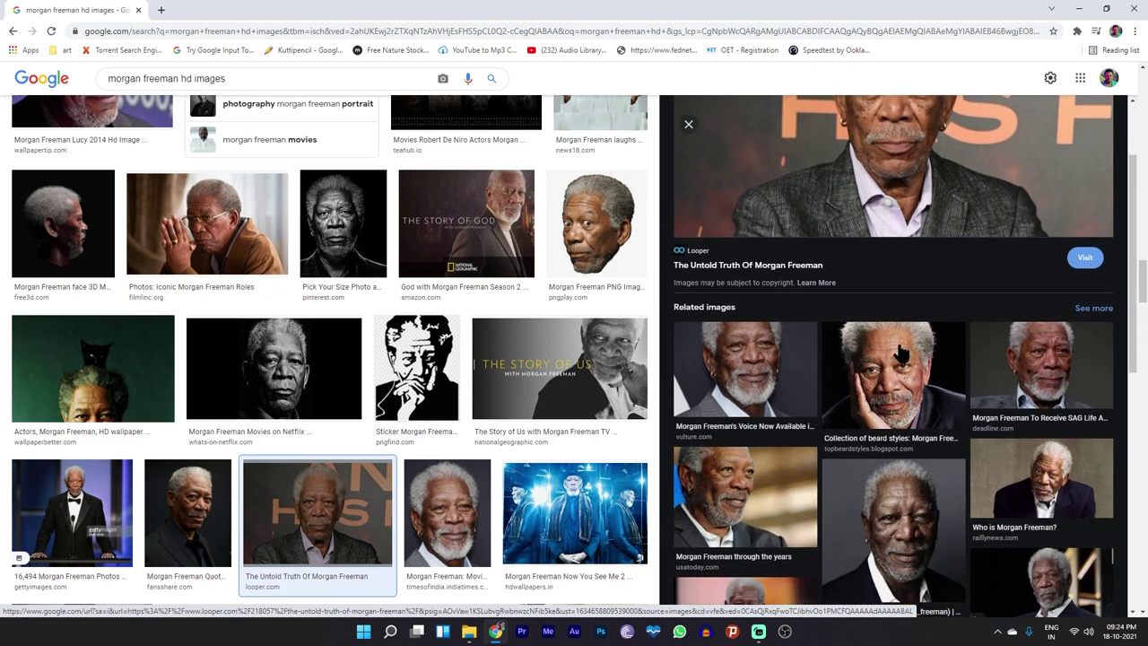
scroll(899, 317, "down", 4)
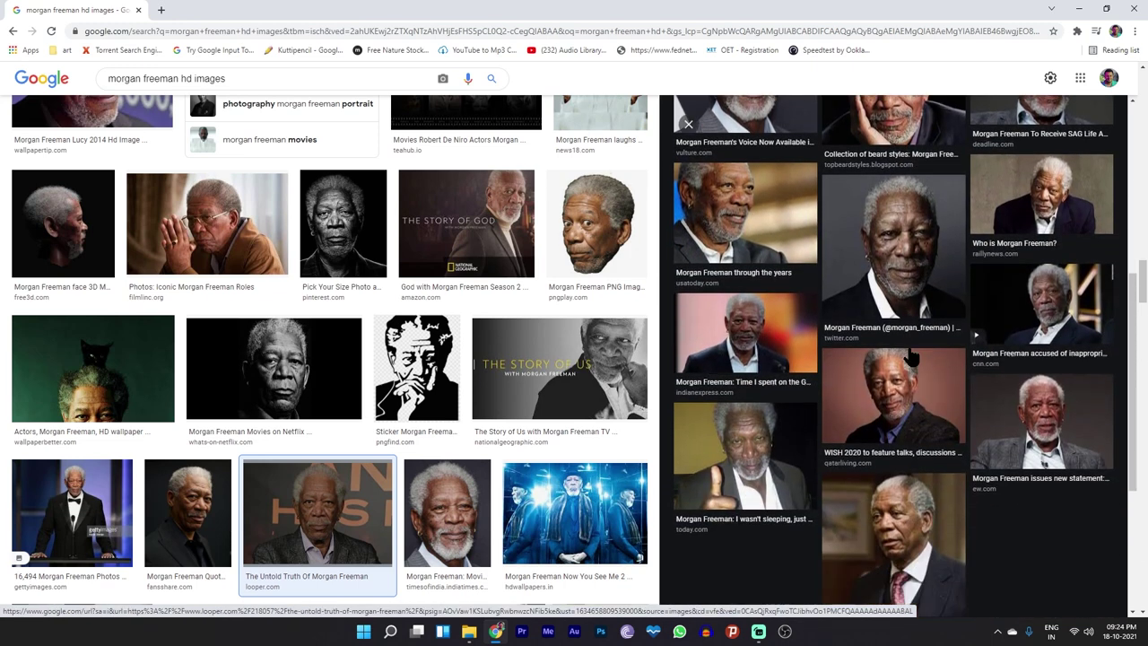
scroll(919, 381, "up", 2)
scroll(919, 394, "up", 3)
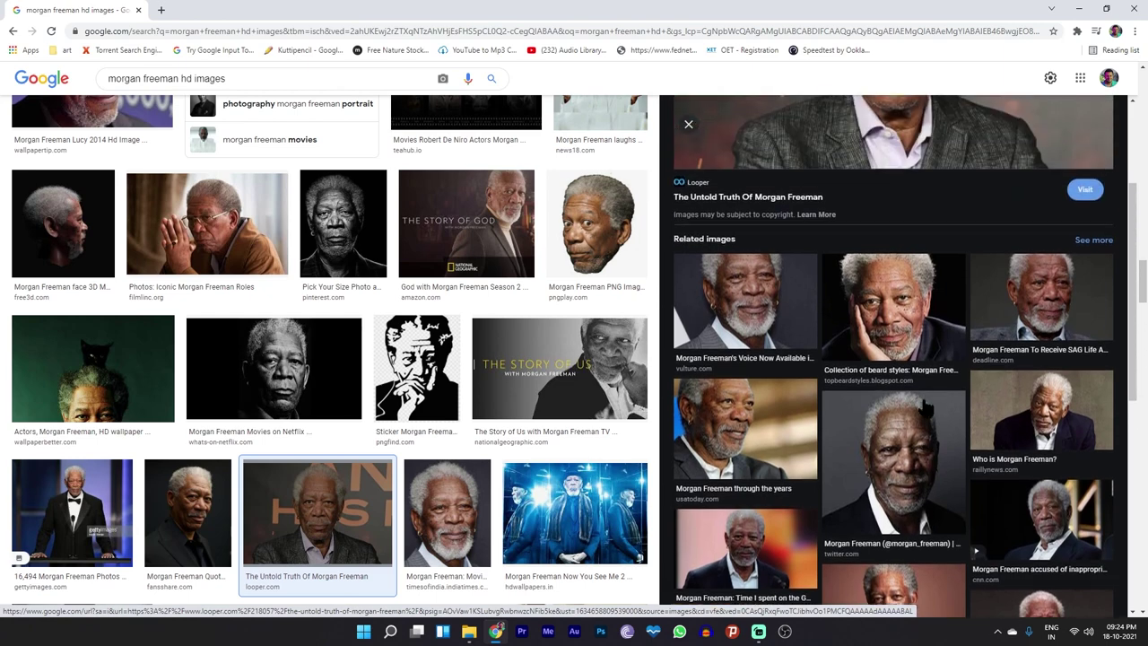
left_click(914, 443)
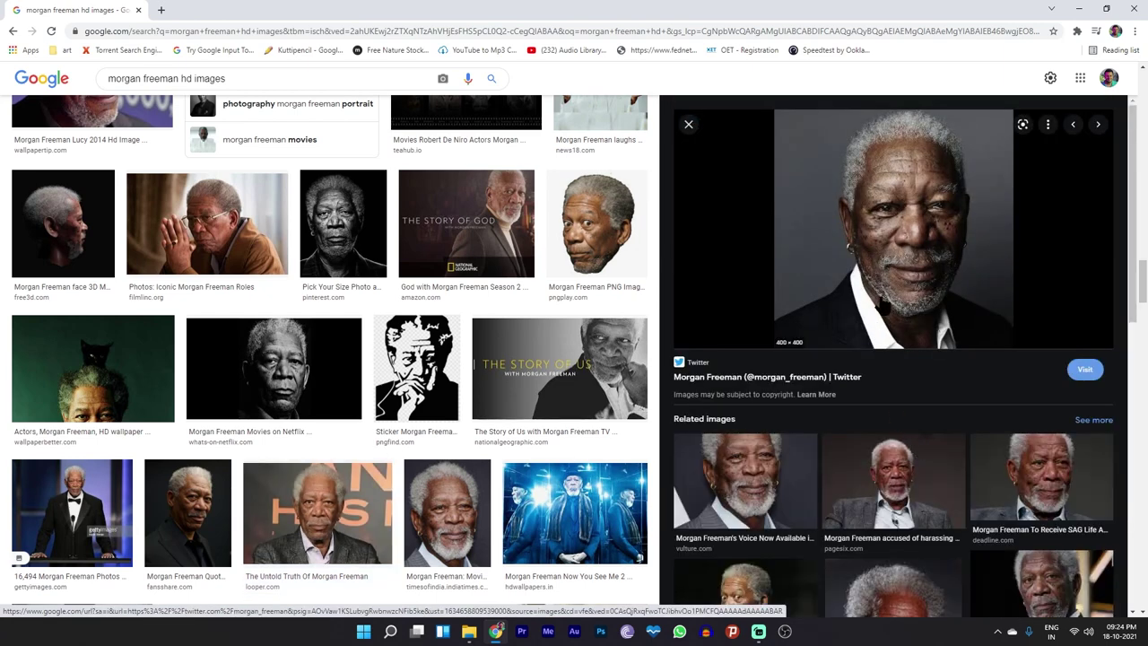
scroll(879, 292, "down", 3)
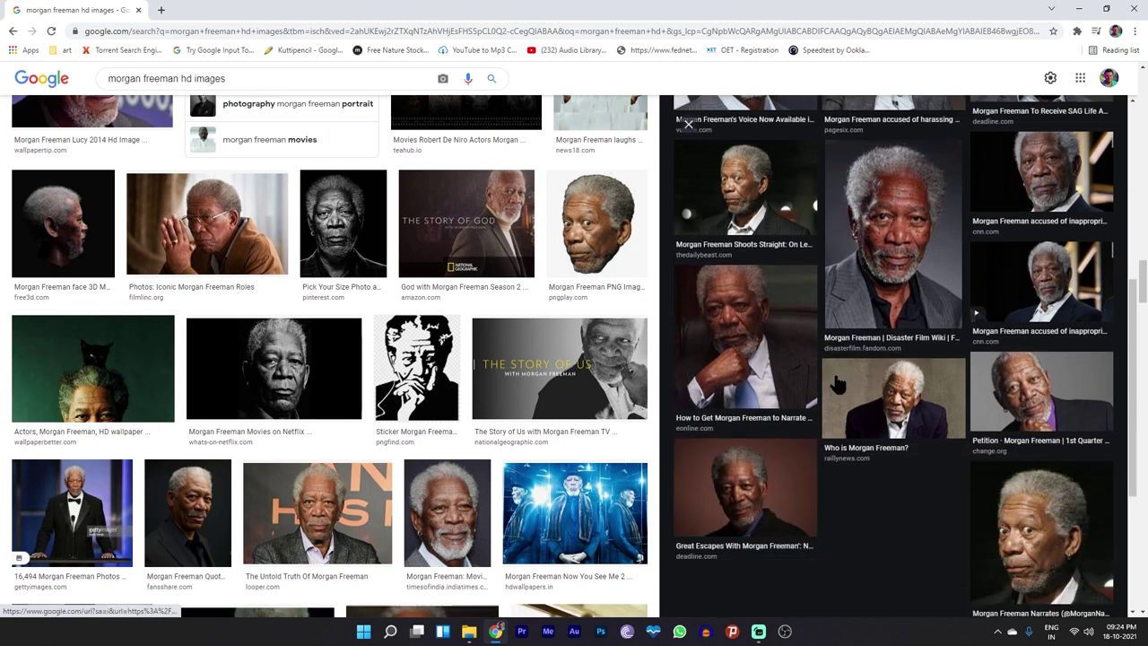
scroll(850, 367, "up", 1)
left_click(888, 376)
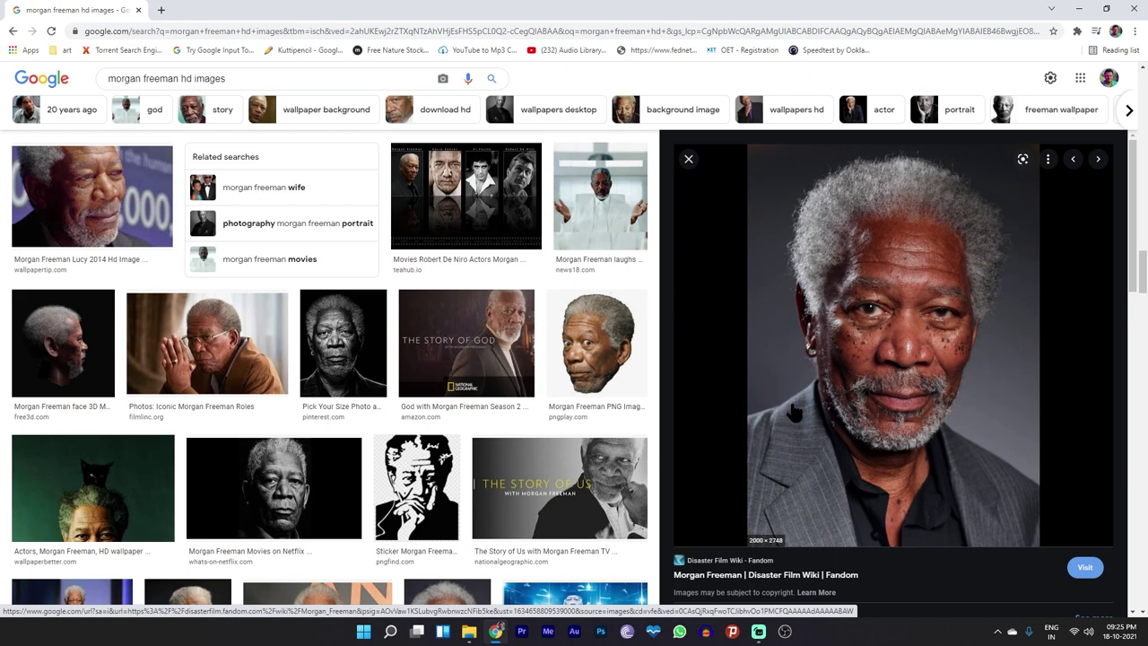
Save the previewed portrait to the Desktop as a JPEG named "Morgan_freeman colour"
right_click(847, 354)
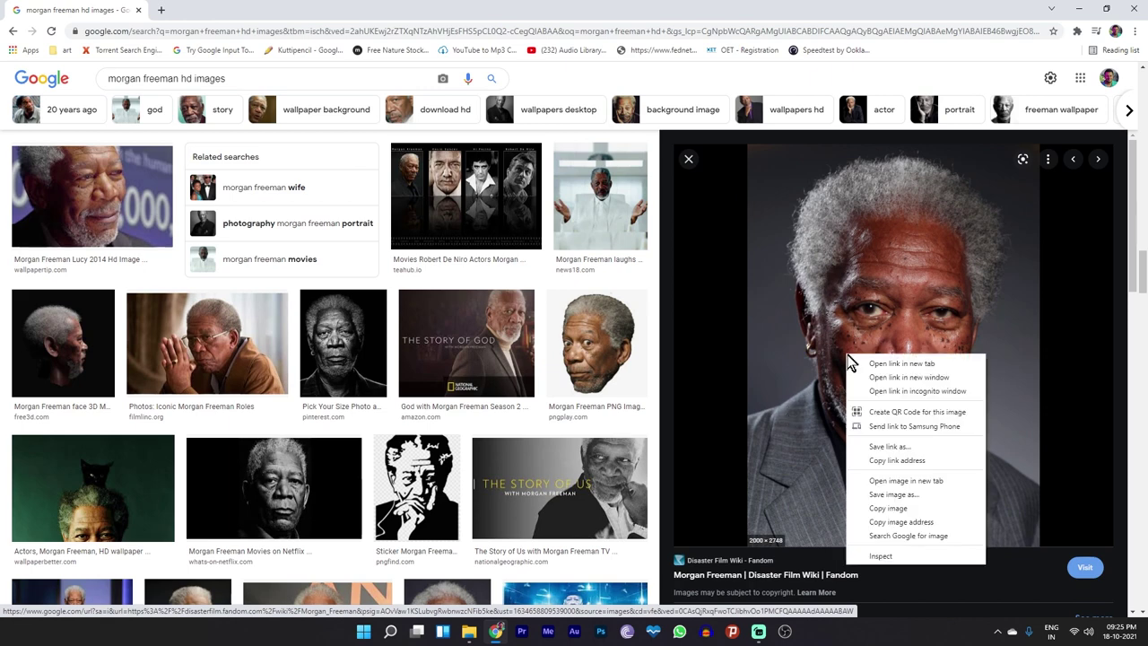
left_click(897, 505)
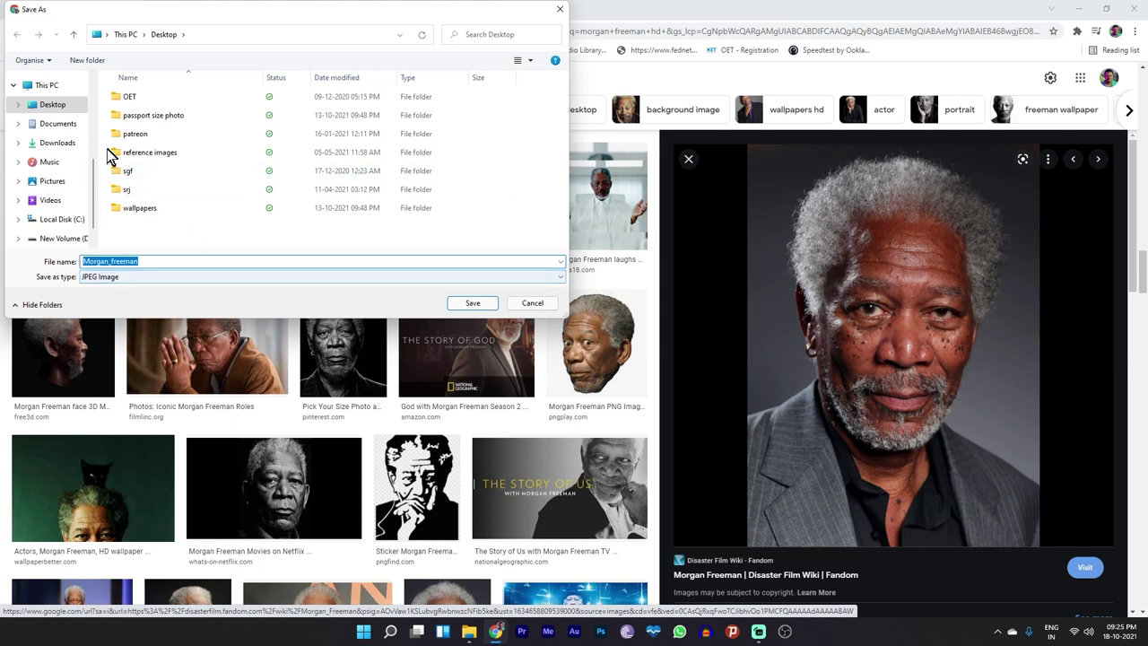
left_click(146, 259)
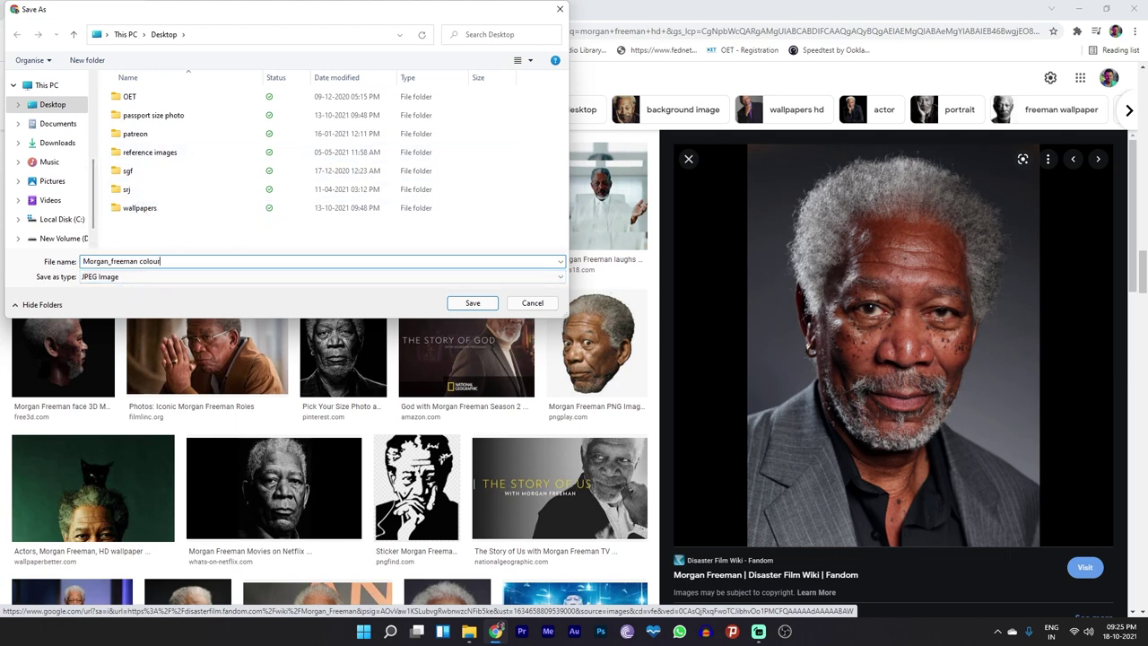
type("colour")
left_click(458, 302)
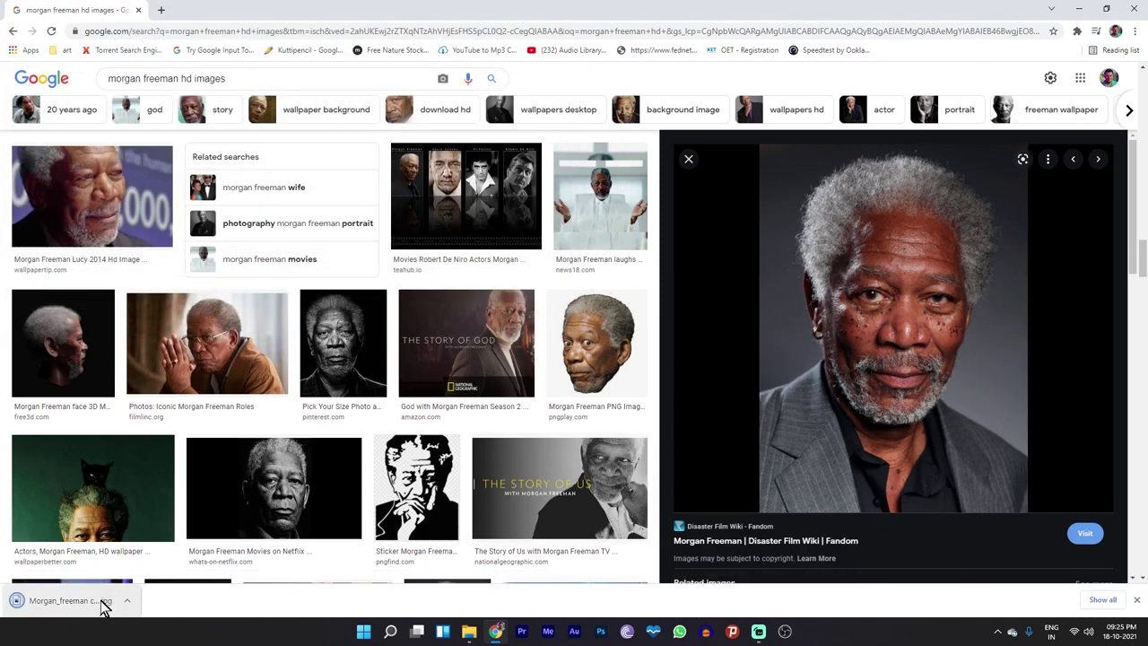
Show the downloaded "Morgan_freeman colour" file in its folder and open it in Photoshop
left_click(128, 606)
left_click(169, 568)
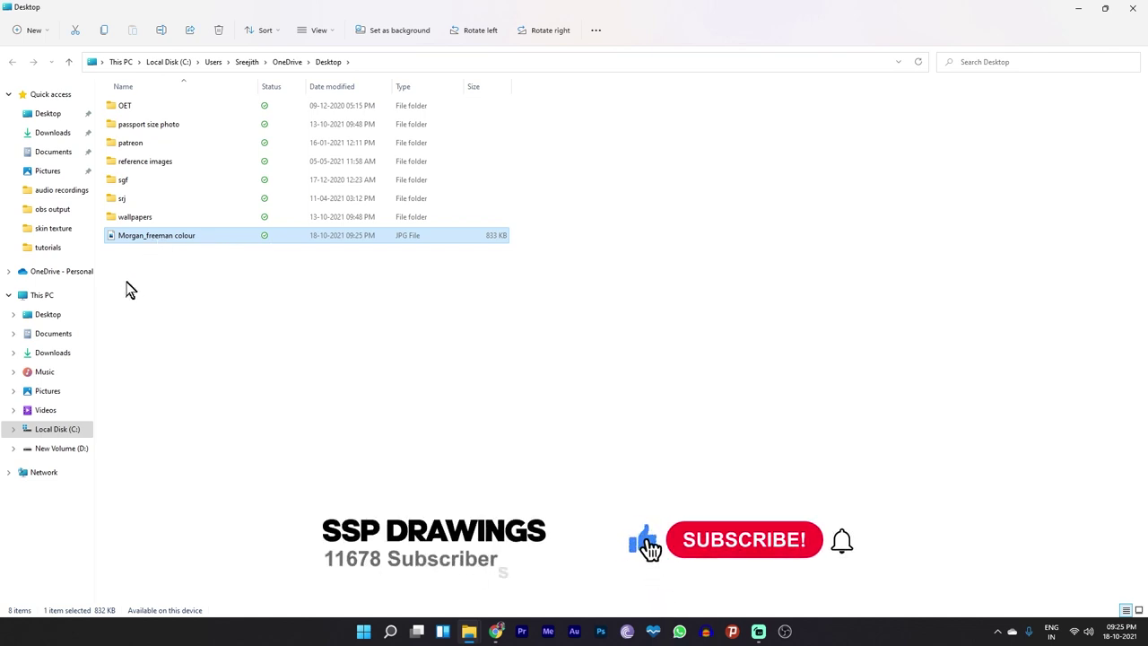
right_click(200, 241)
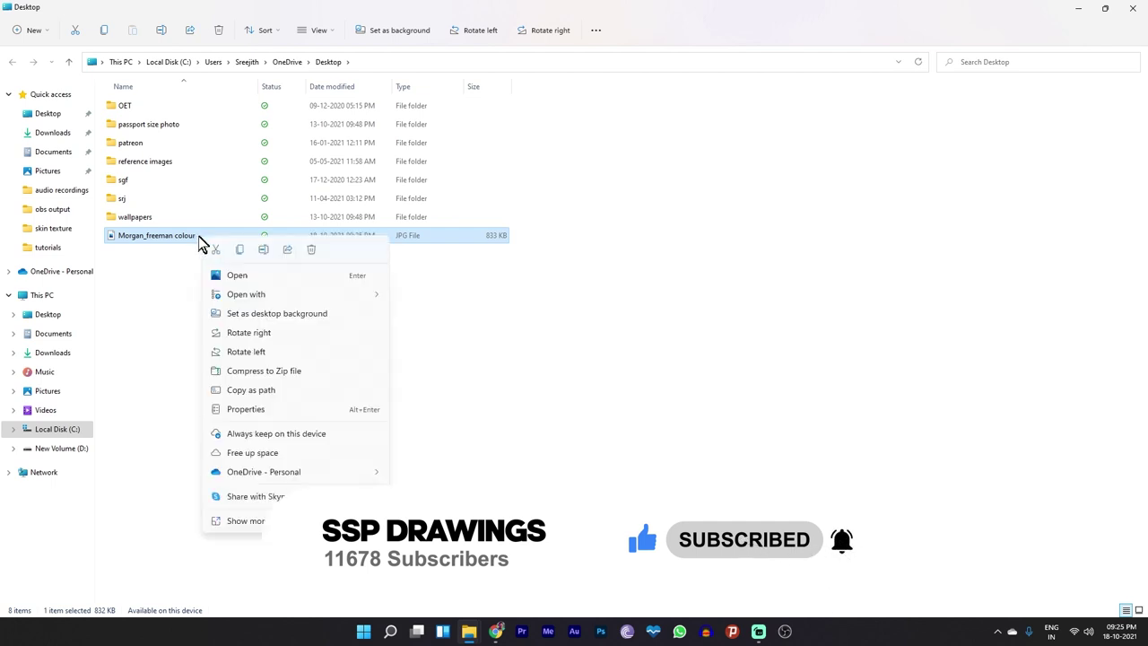
mouse_move(296, 296)
left_click(440, 297)
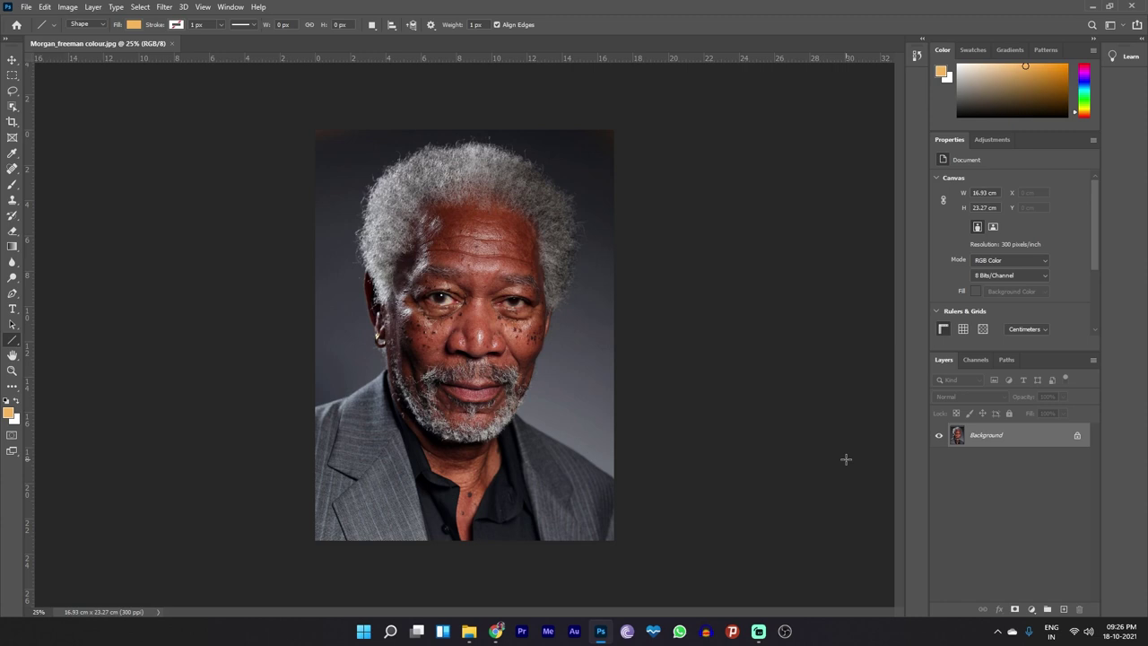
Duplicate the Background layer and turn the copy black and white with Hue/Saturation, setting Saturation to -100
key("ctrl+j")
key("ctrl+u")
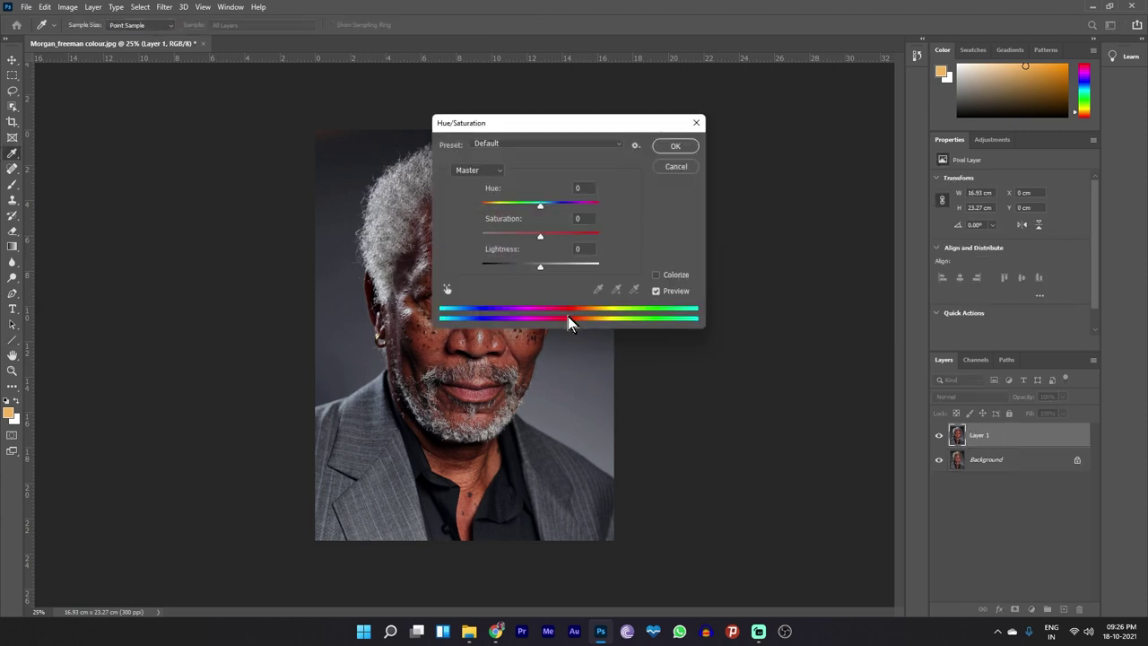
left_click_drag(541, 237, 445, 243)
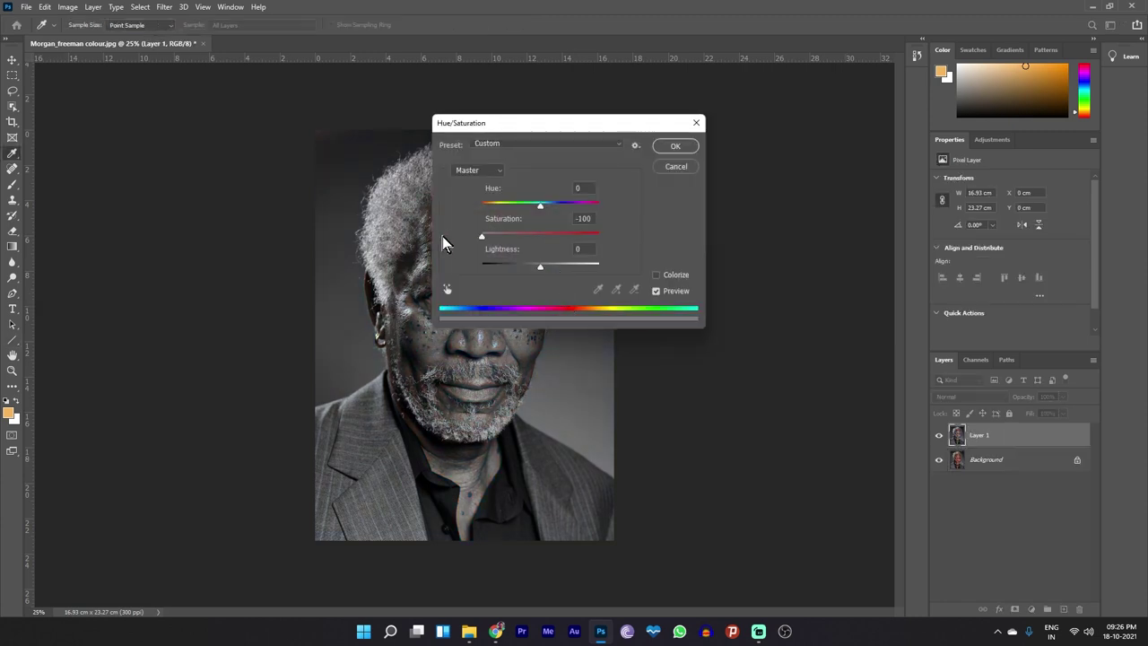
left_click(676, 148)
key("u")
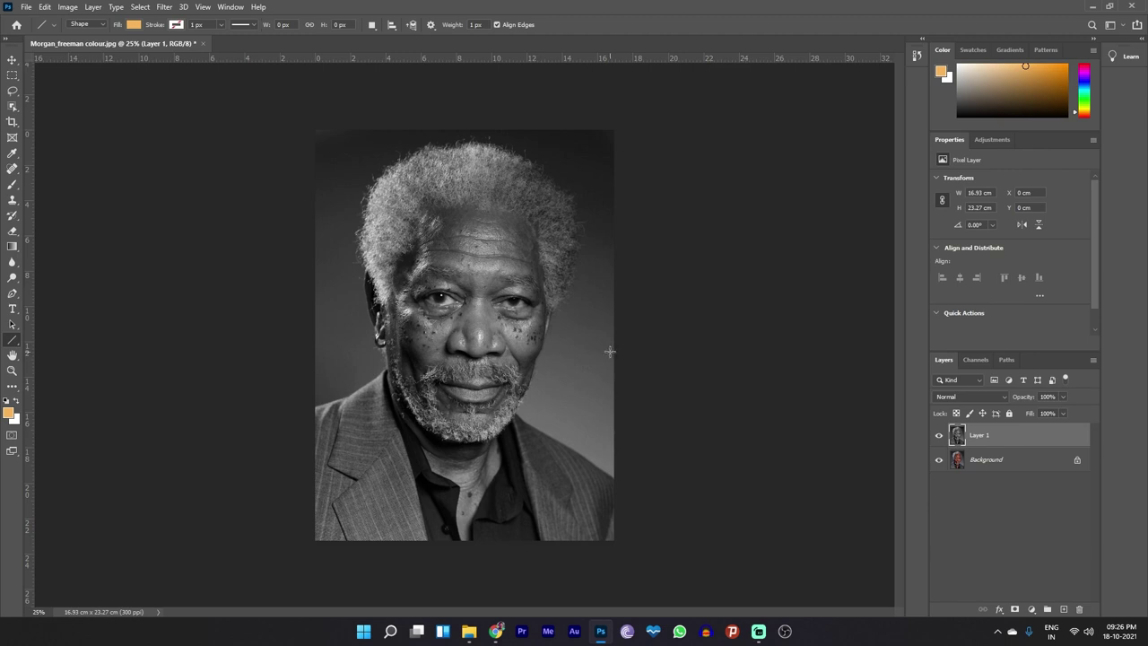
Create a new document from the A3 print preset with the resolution set to 600 pixels/inch
key("ctrl+n")
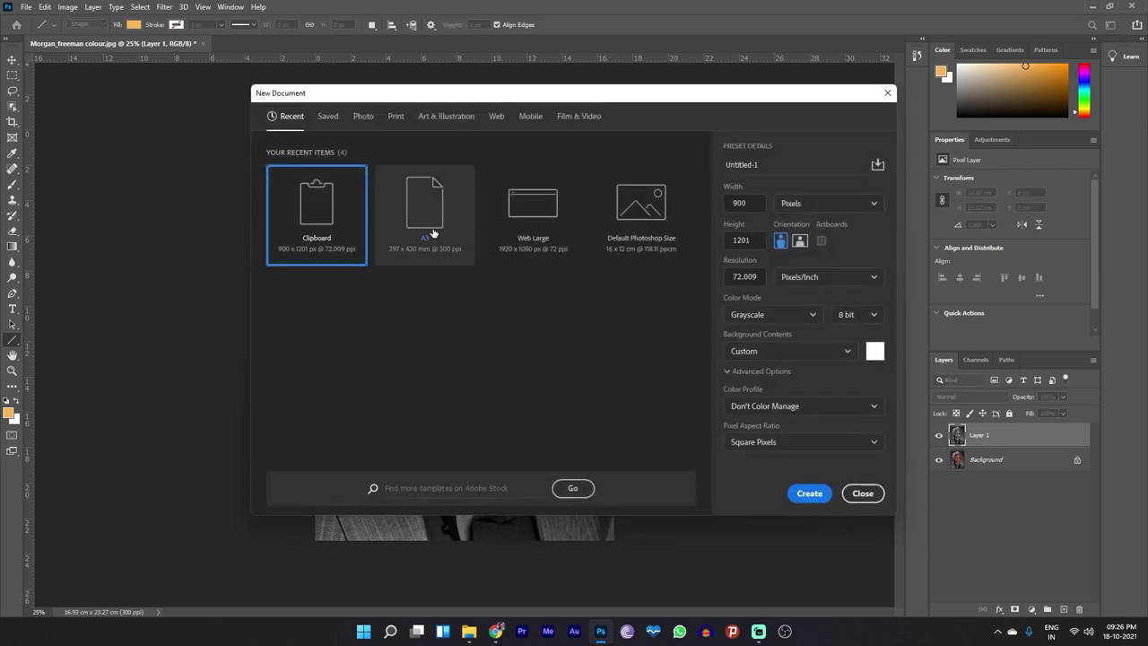
left_click(396, 117)
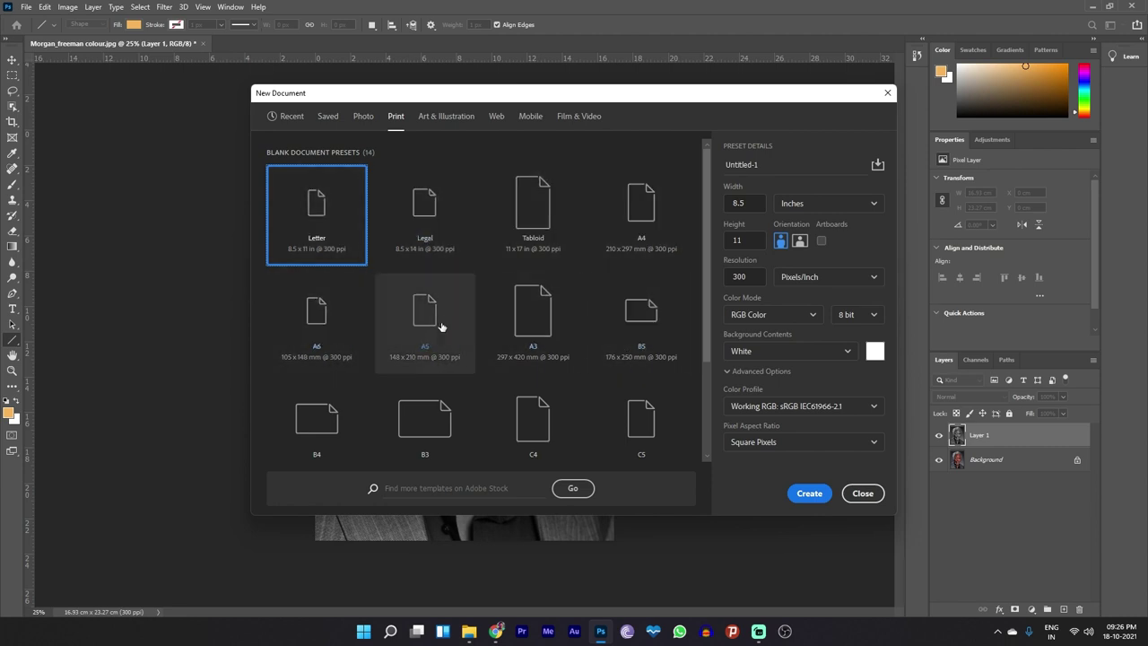
left_click(529, 325)
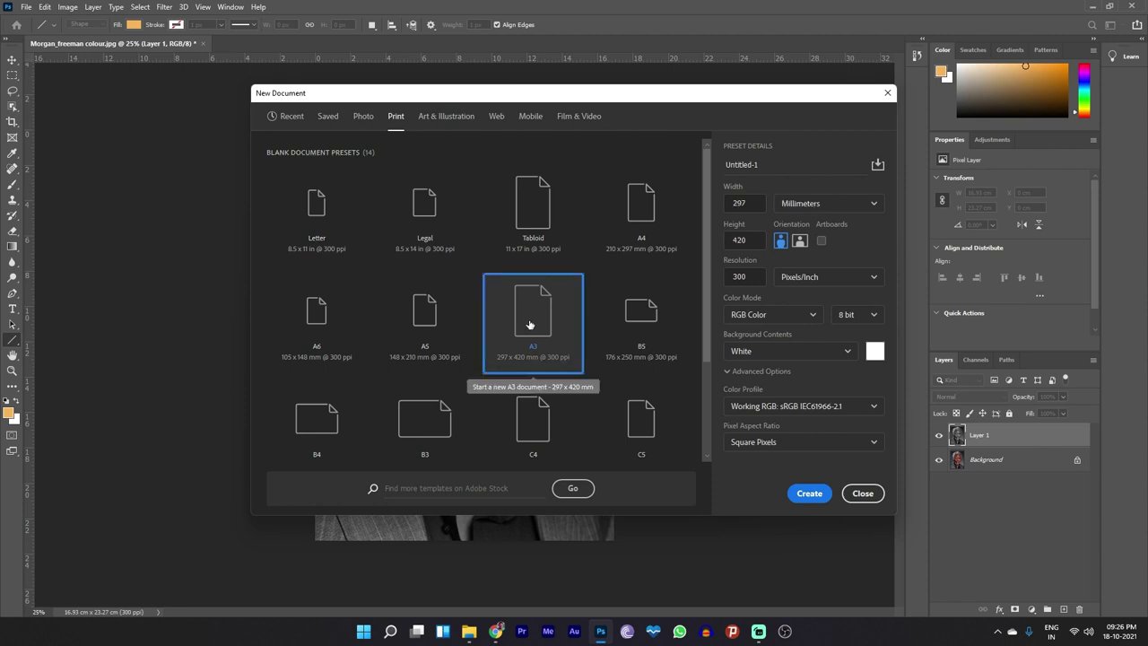
double_click(744, 280)
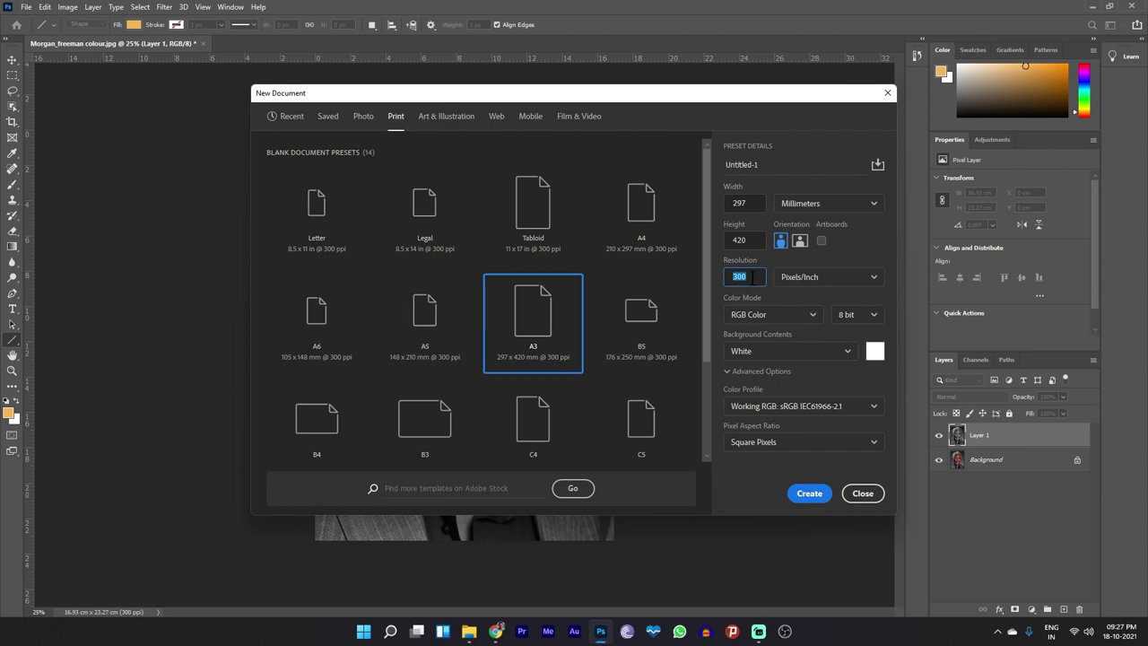
type("600")
left_click(807, 493)
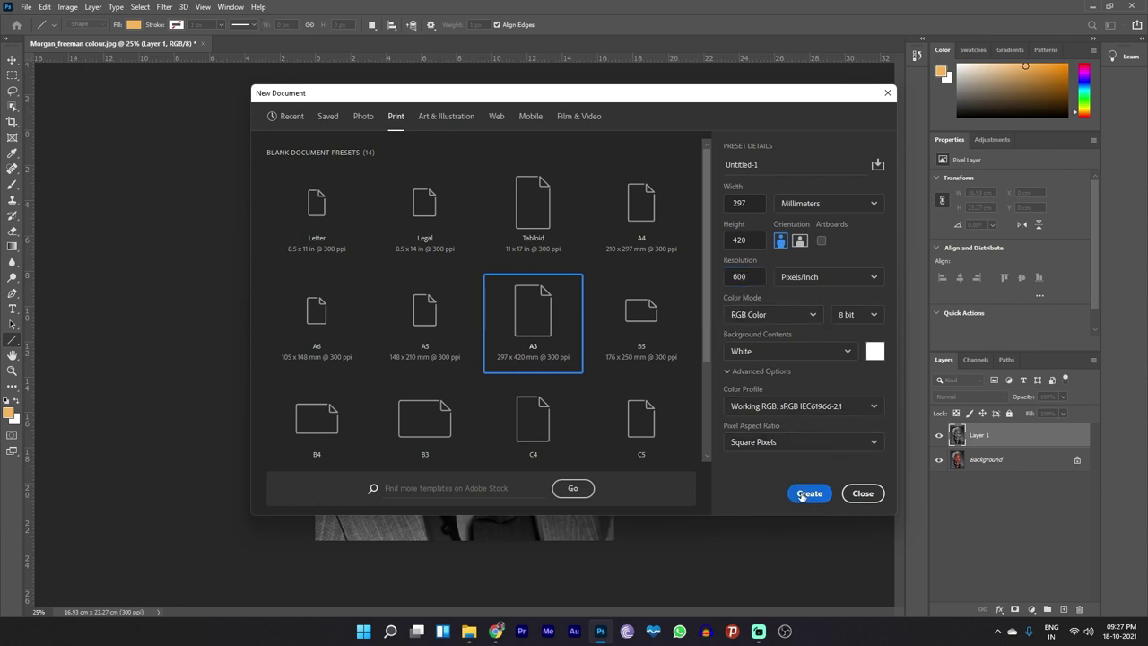
Copy the entire black-and-white portrait layer and paste it into the new A3 document
left_click(107, 44)
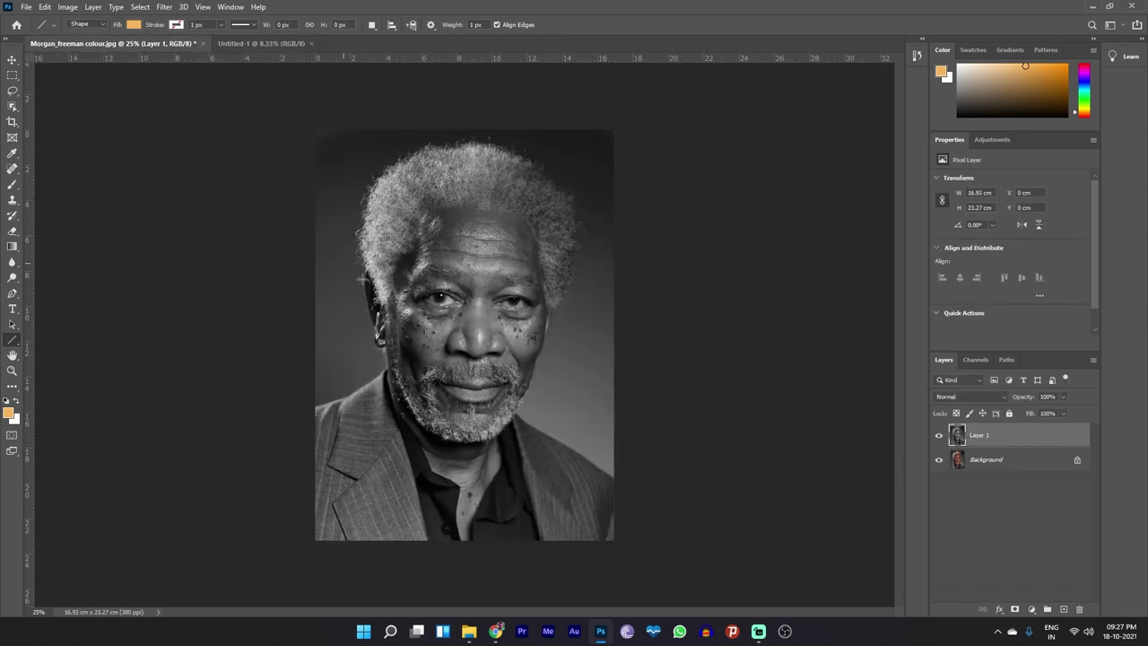
key("ctrl+a")
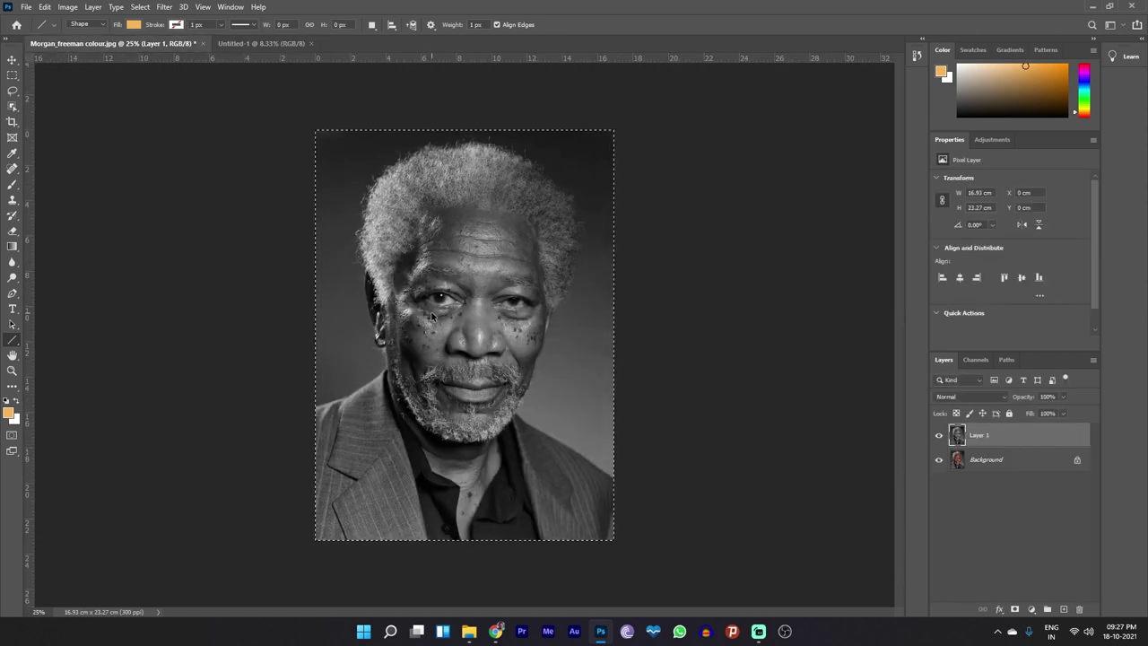
left_click(261, 41)
key("ctrl+v")
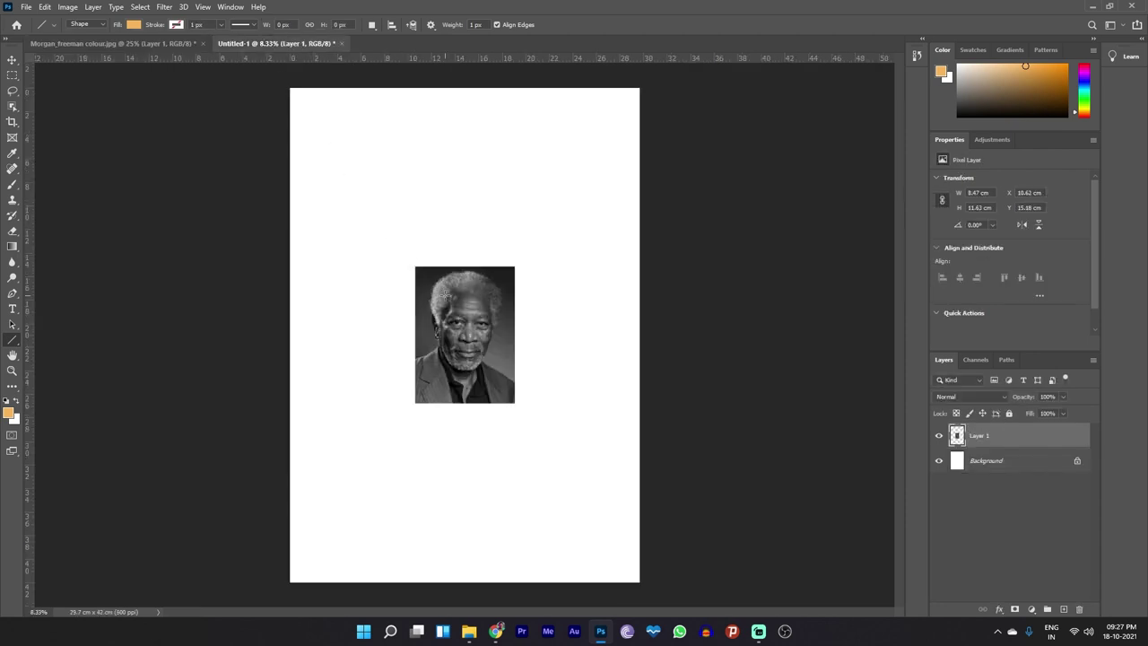
Scale the pasted portrait up proportionally to about 33 × 45.4 cm so it covers the whole page
key("ctrl+t")
left_click_drag(513, 402, 638, 626)
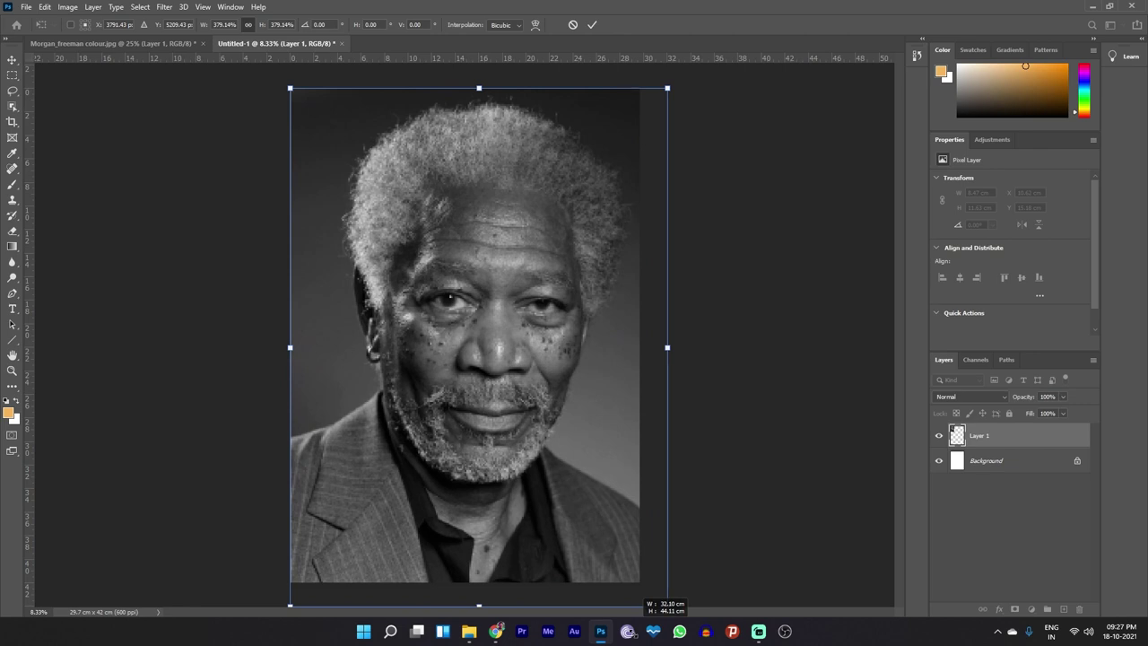
left_click_drag(667, 606, 668, 607)
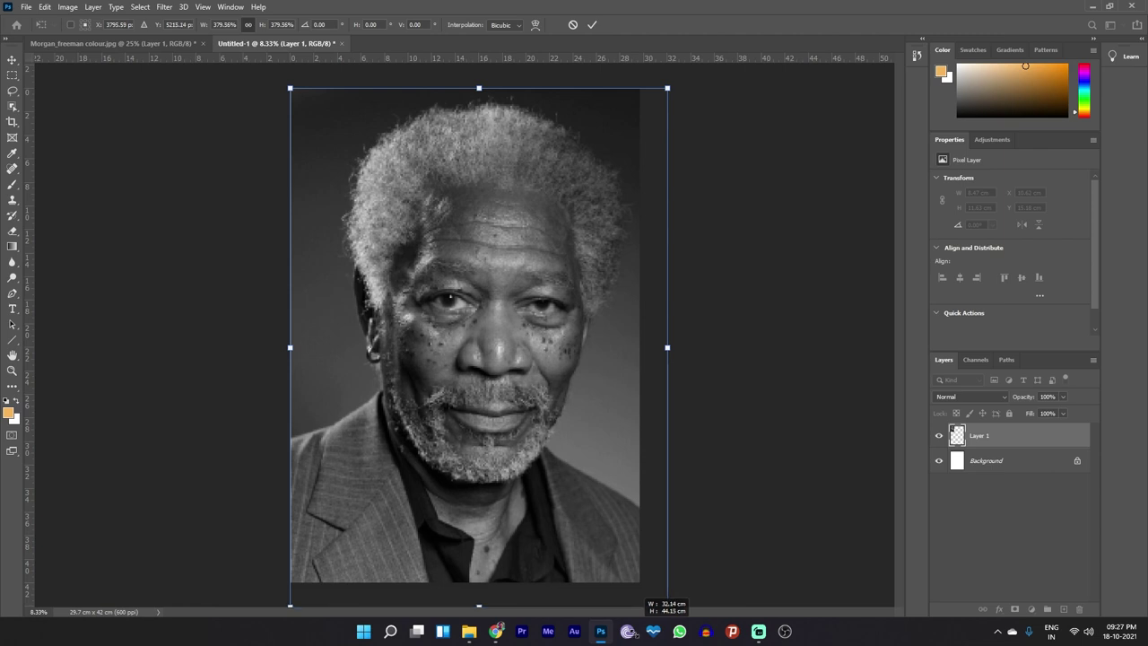
left_click_drag(669, 607, 670, 608)
left_click_drag(670, 608, 678, 621)
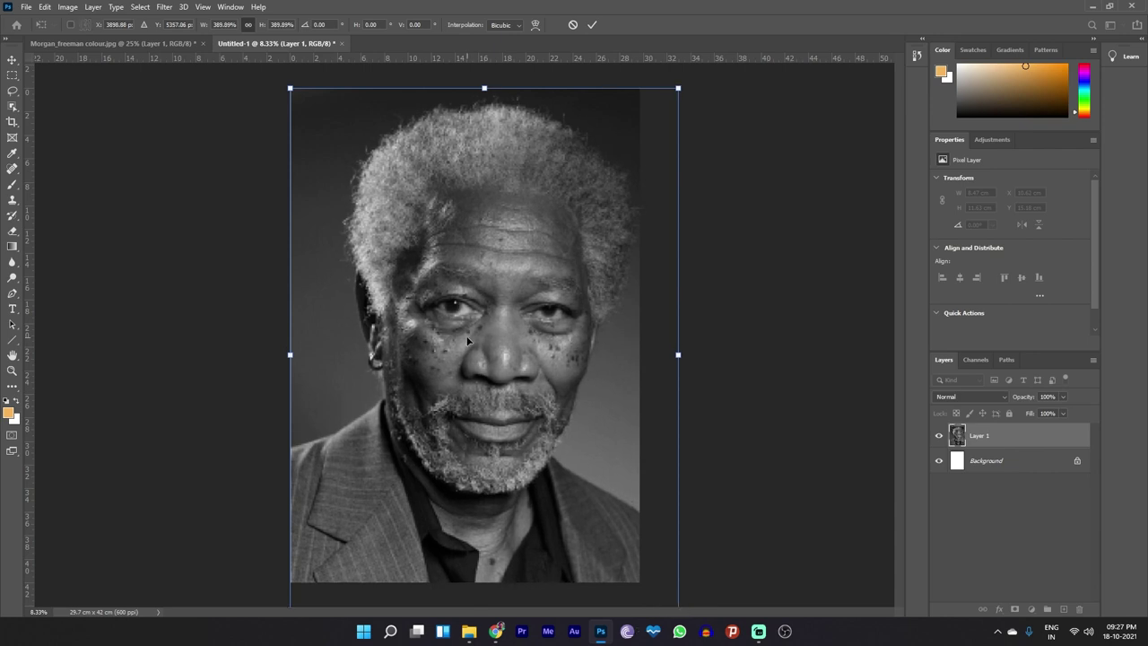
Shift the enlarged portrait about 1.65 cm to the left so it is centred horizontally, and apply the transform
left_click_drag(466, 339, 450, 344)
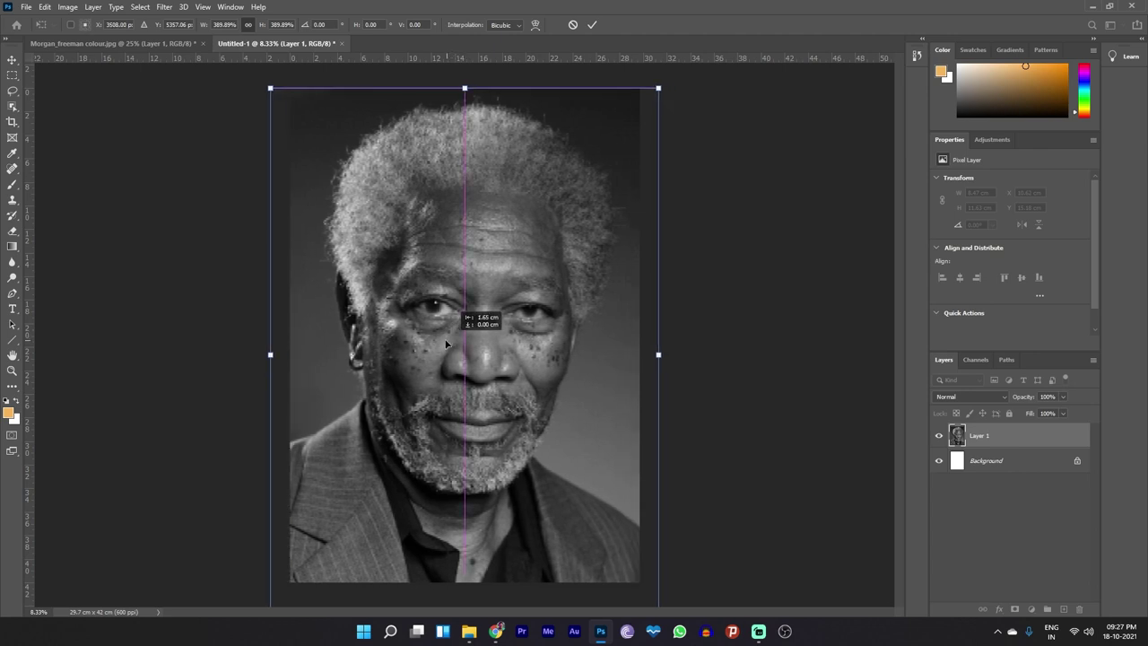
left_click_drag(446, 344, 445, 343)
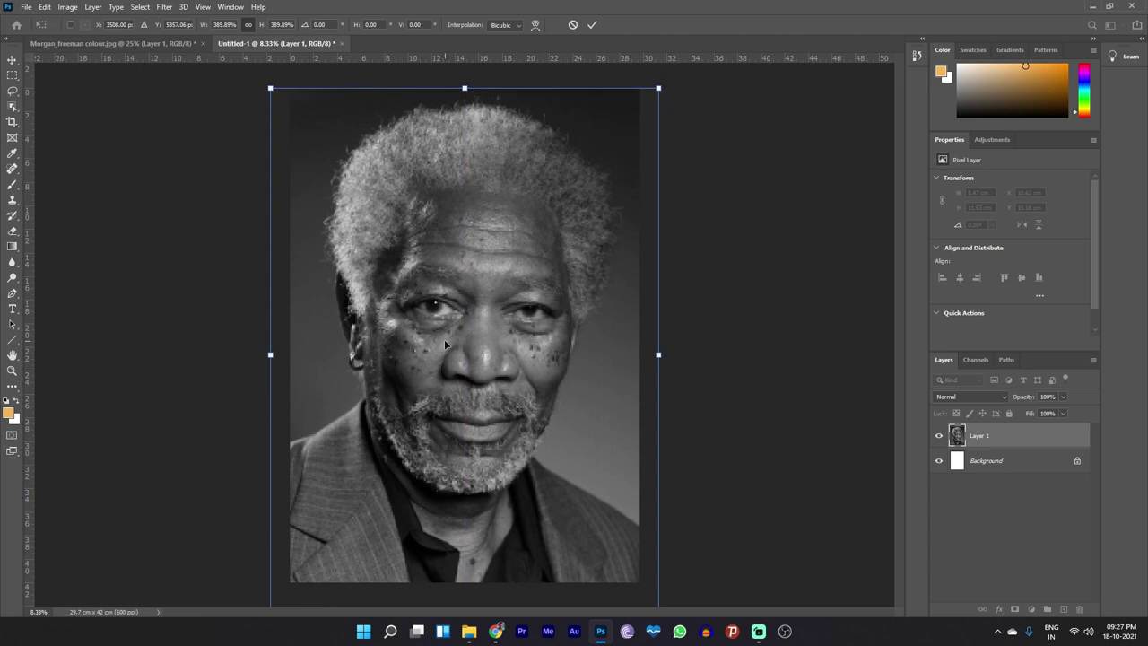
left_click(592, 25)
key("u")
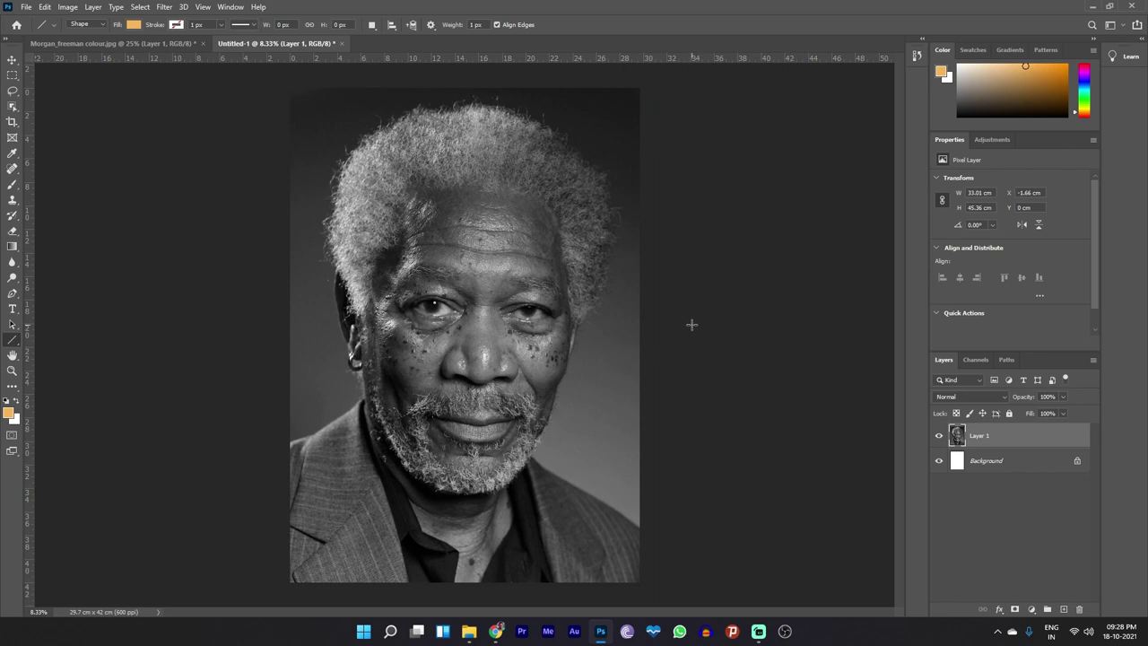
Save the A3 document to the Desktop as a PNG named "morgan freeman" with the large file size (fastest saving) option
key("ctrl+s")
left_click(143, 276)
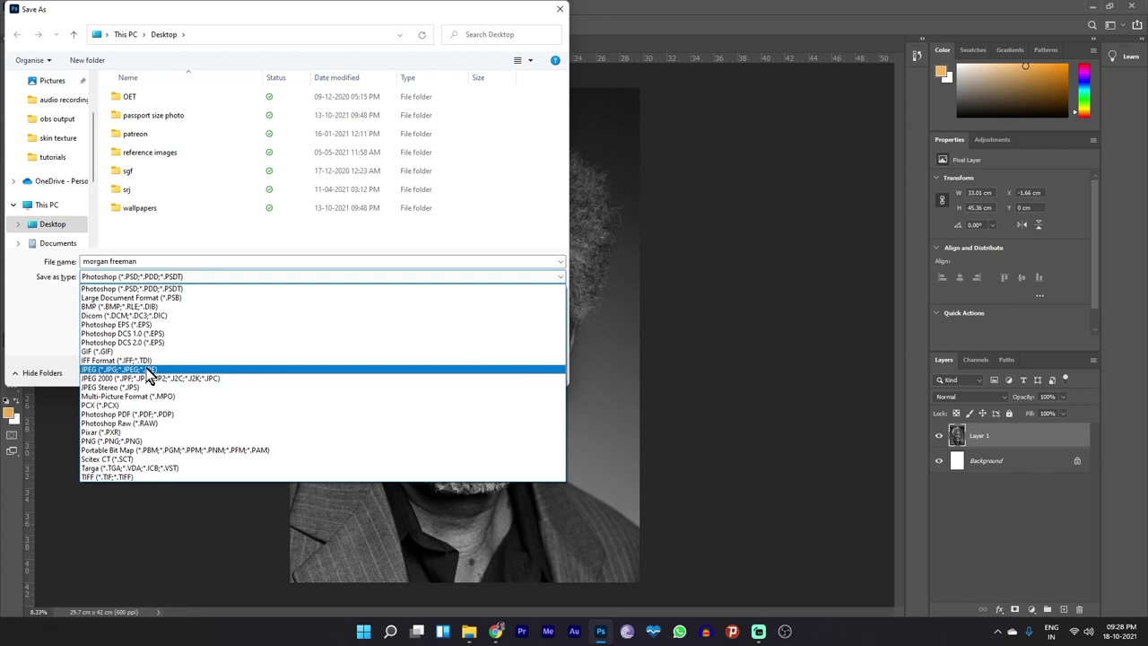
left_click(130, 442)
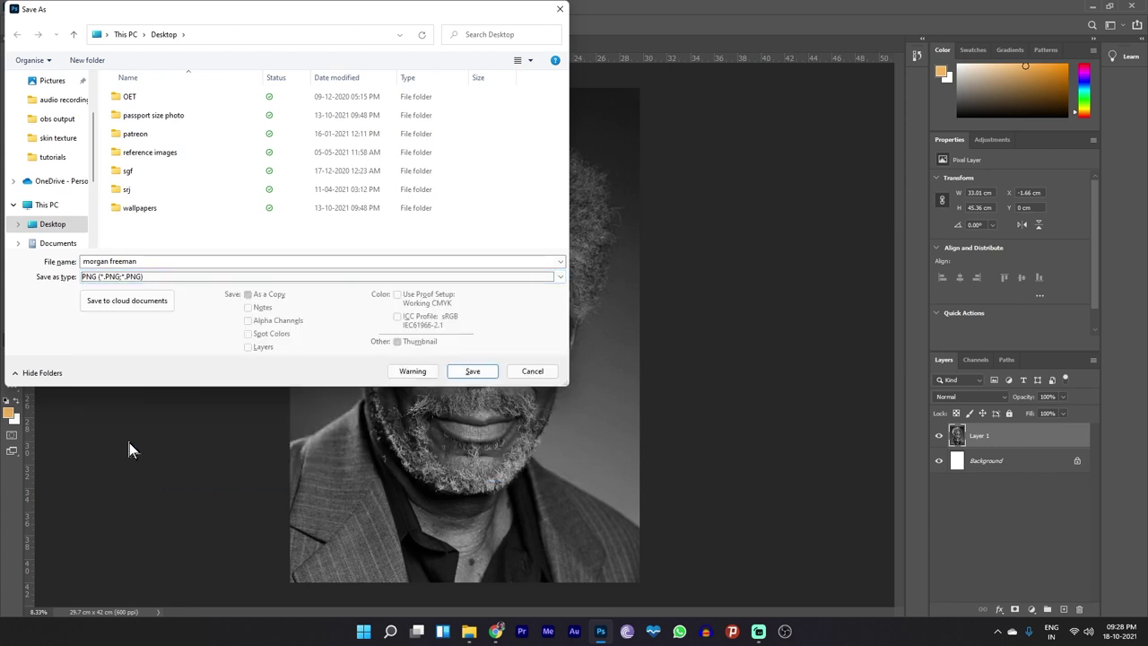
left_click(471, 373)
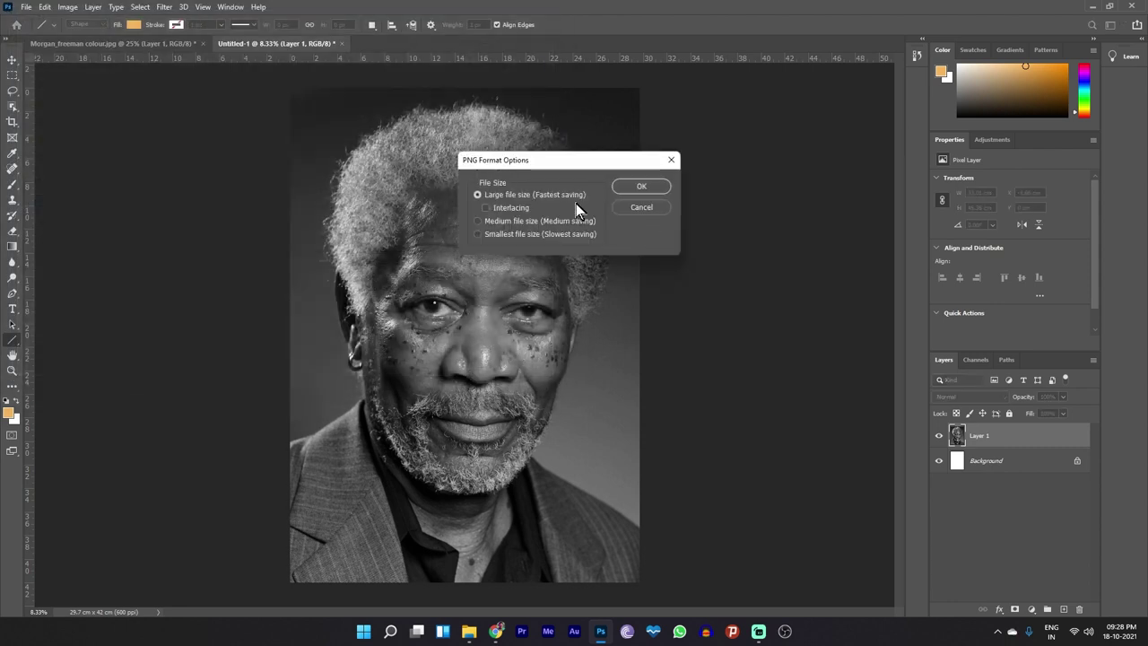
left_click(633, 188)
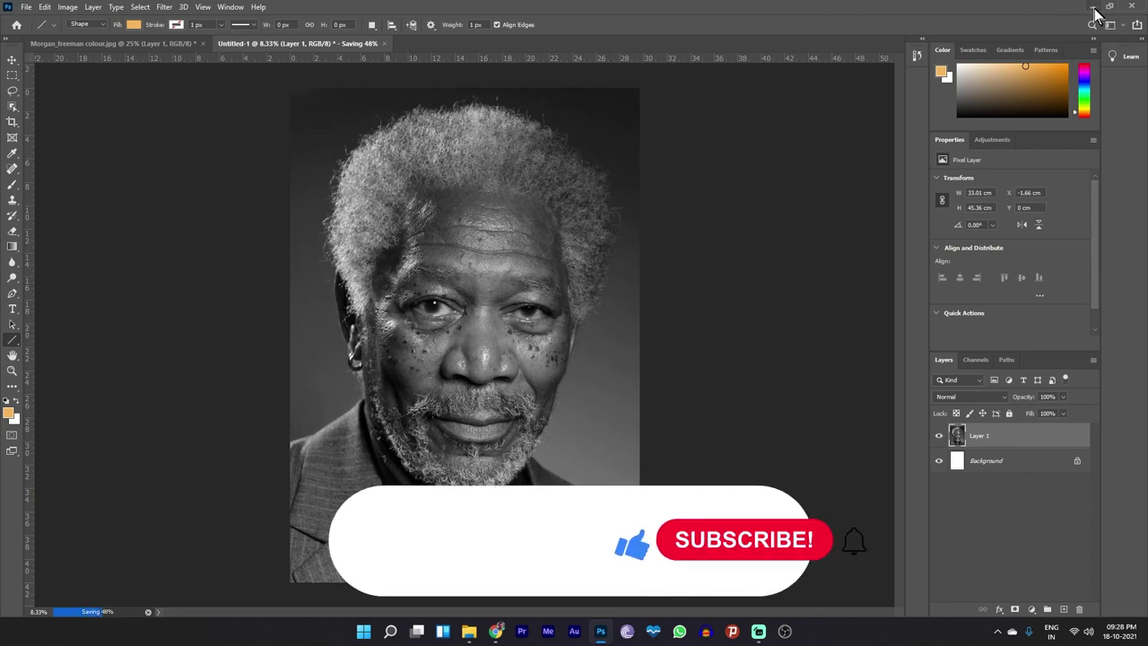
Switch to File Explorer and compare the sizes of the saved morgan freeman PNG and the original Morgan_freeman colour JPG
left_click(1107, 7)
left_click(1094, 15)
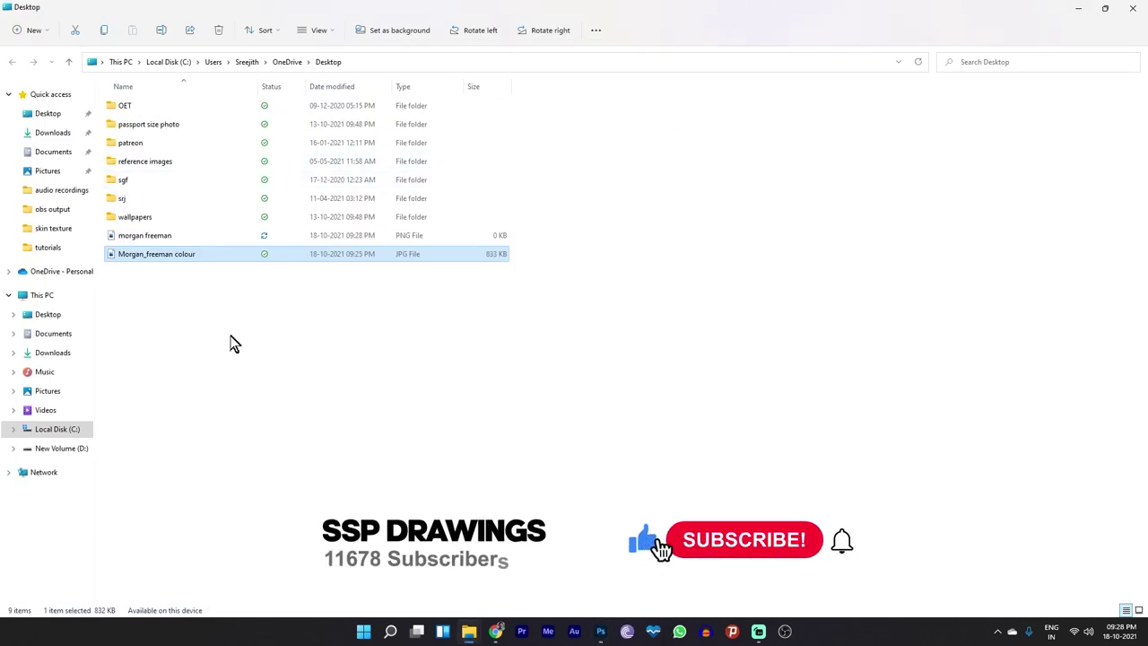
left_click(148, 240)
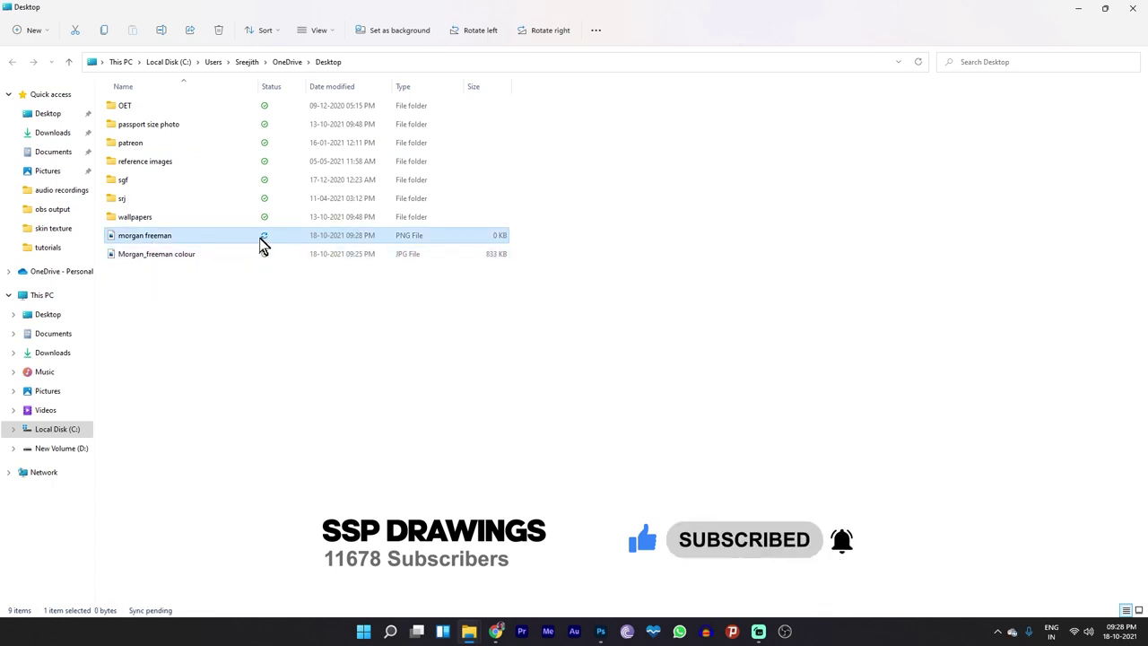
left_click(917, 62)
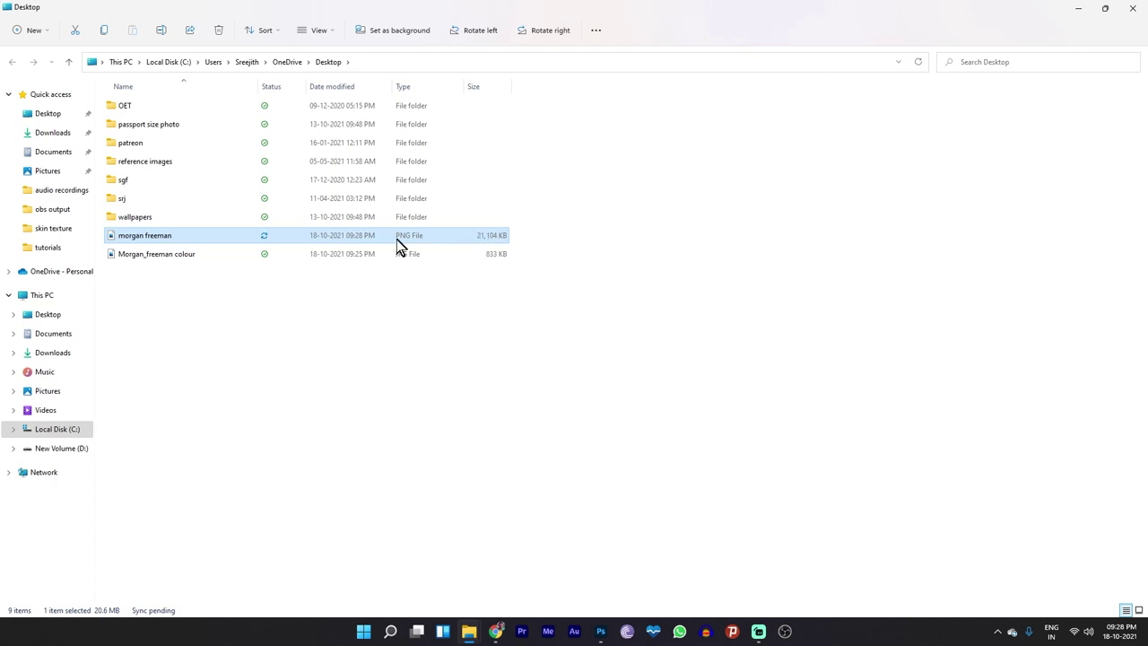
left_click(496, 255)
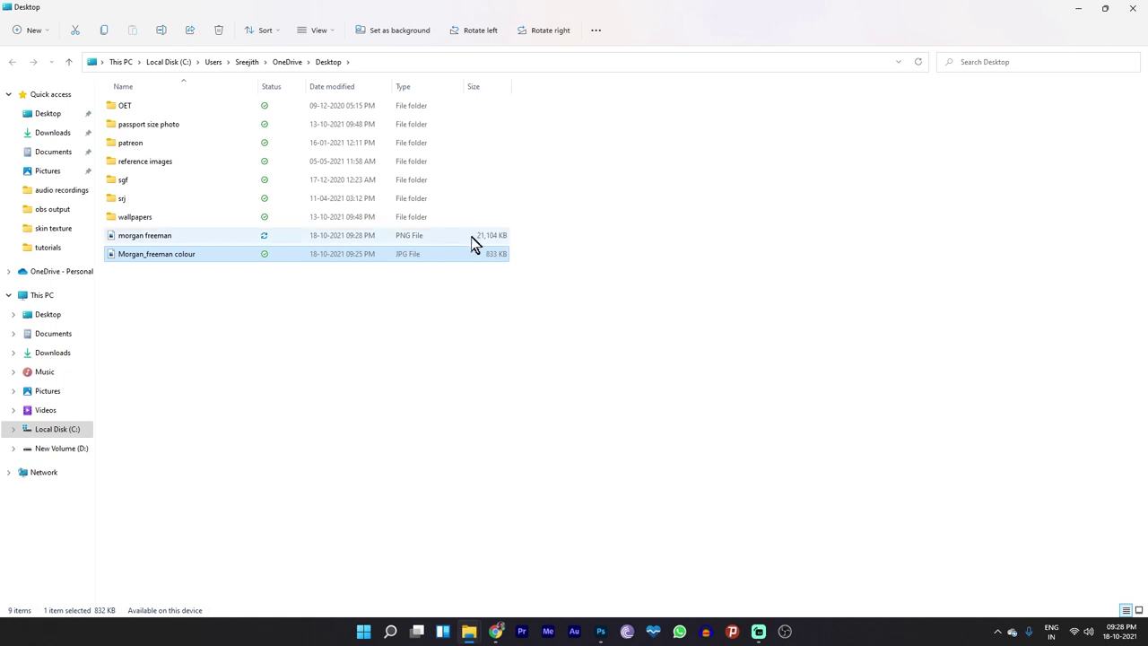
left_click(476, 236)
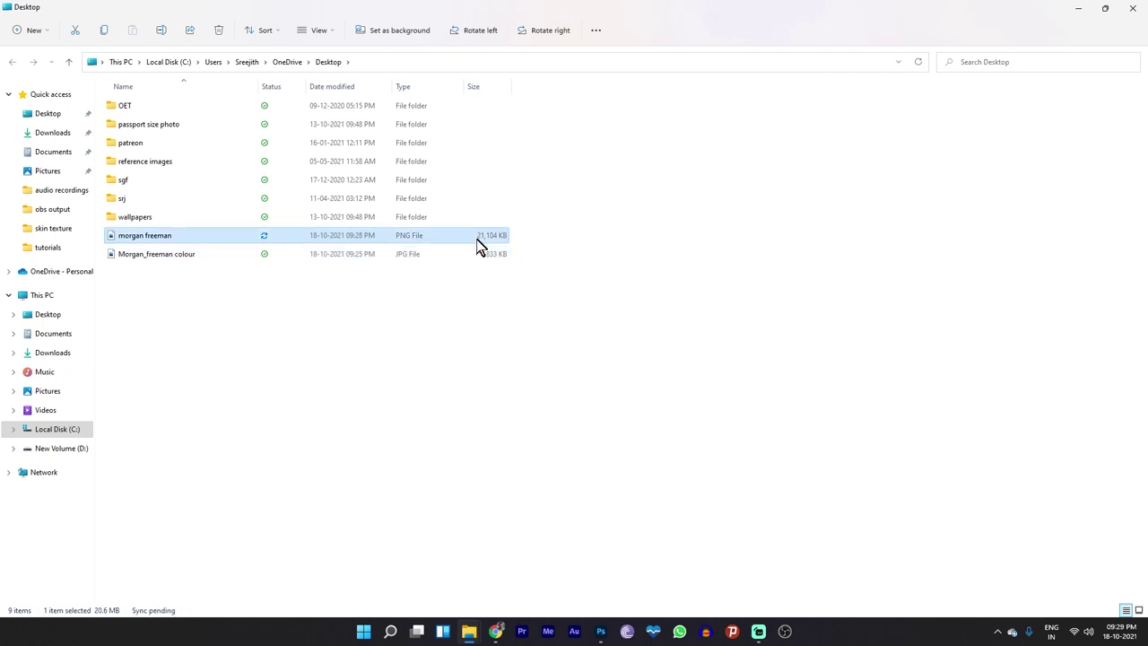
View the saved morgan freeman PNG in Photos and inspect the facial detail around the eyes and nose up close
double_click(476, 239)
scroll(612, 302, "up", 4)
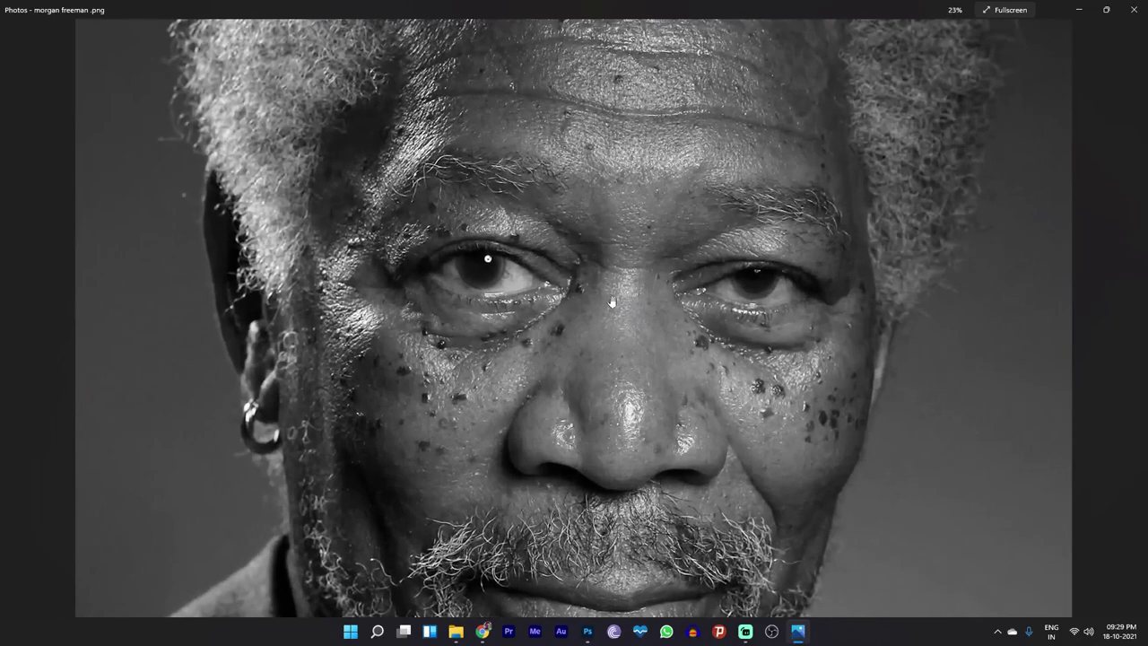
scroll(612, 303, "up", 2)
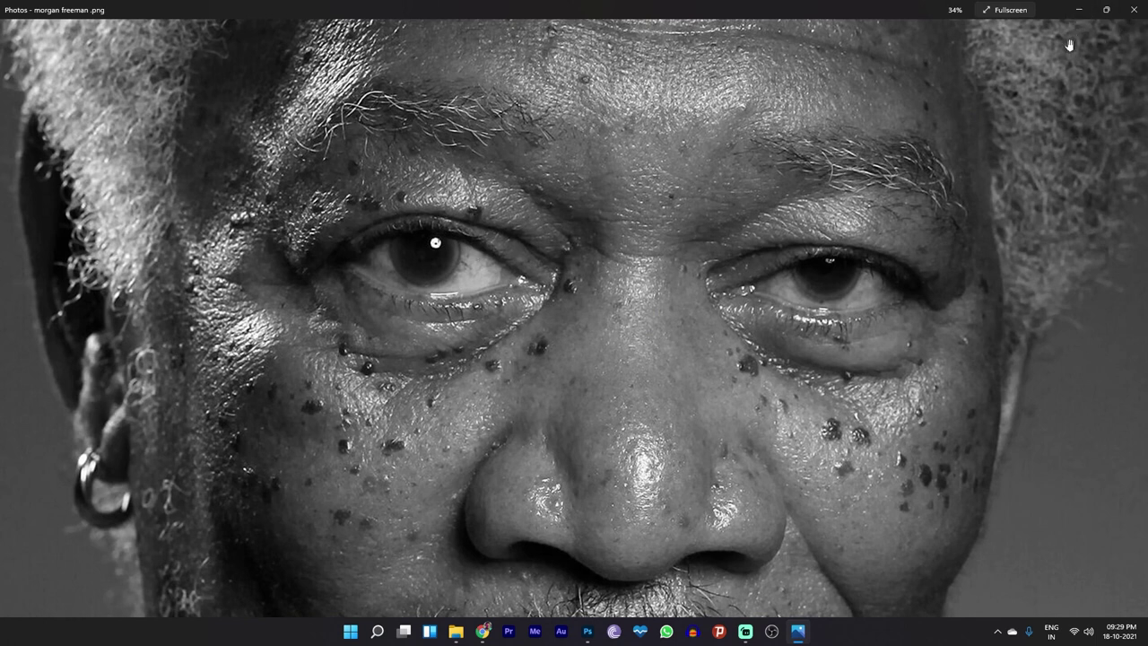
left_click(1076, 11)
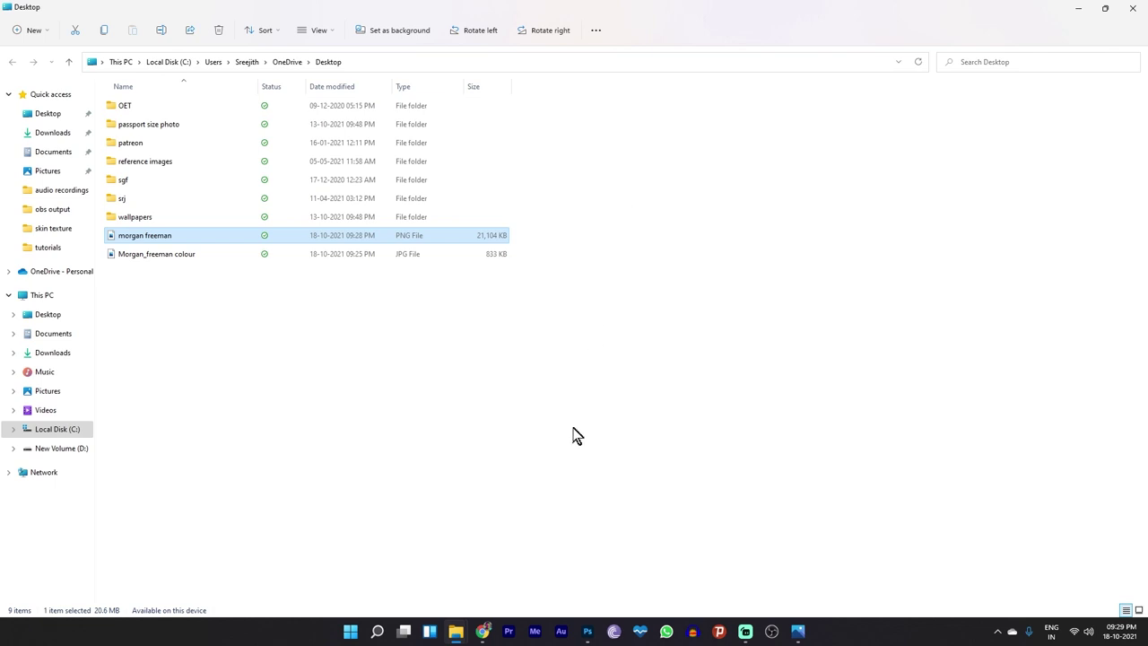
Switch back to Photoshop and set the ruler units to centimeters
left_click(587, 631)
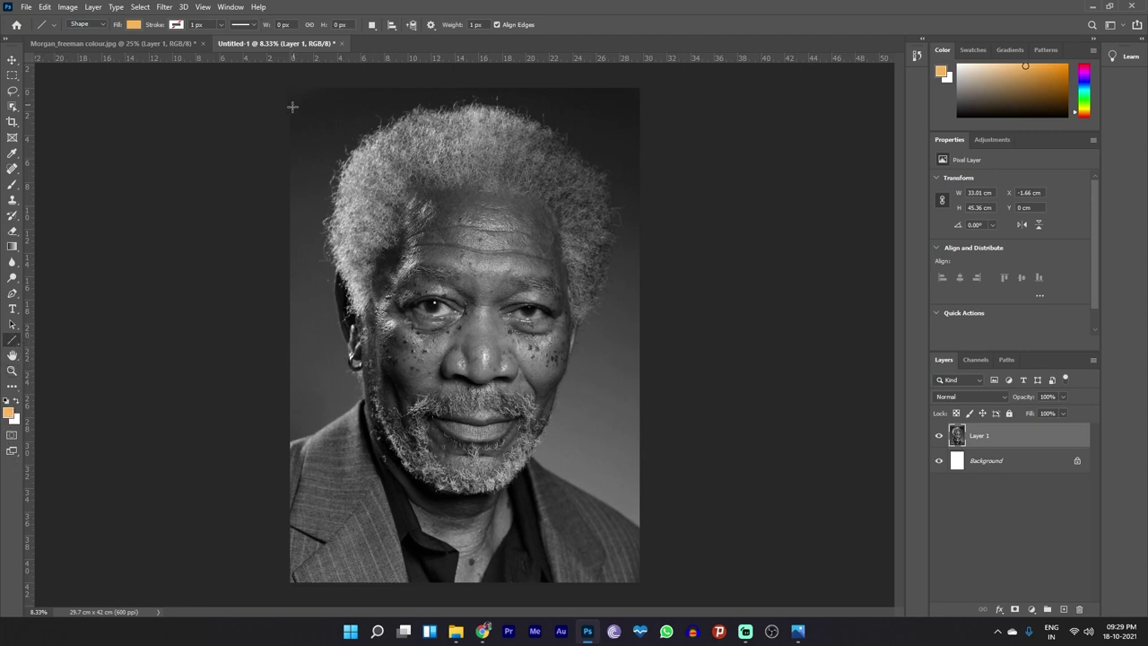
right_click(311, 58)
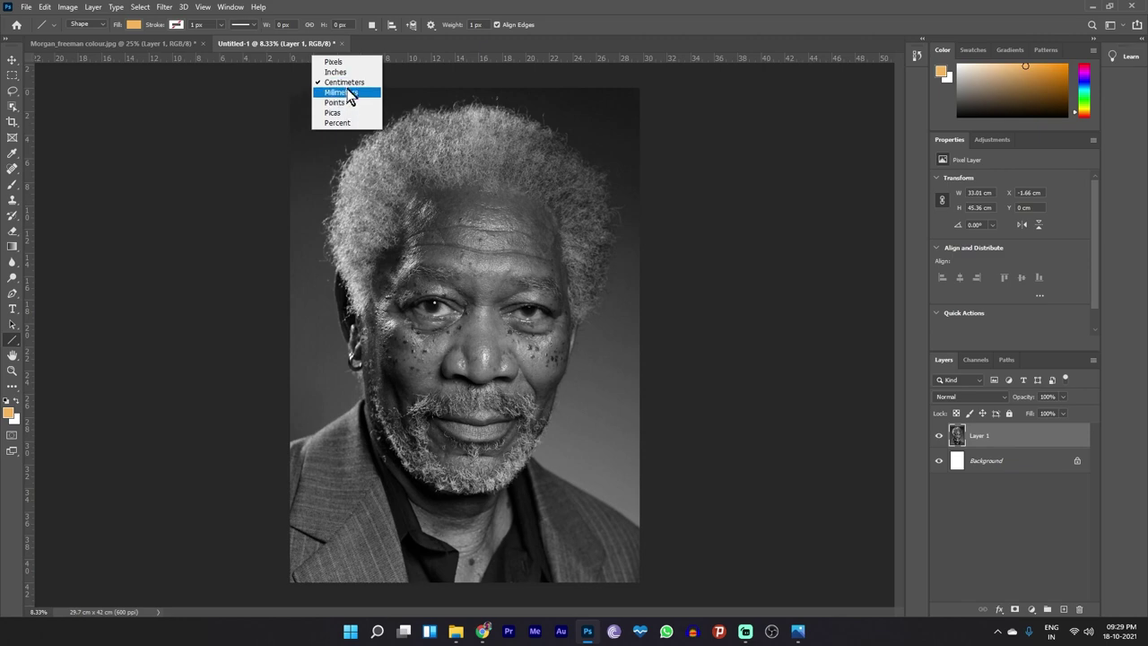
left_click(349, 83)
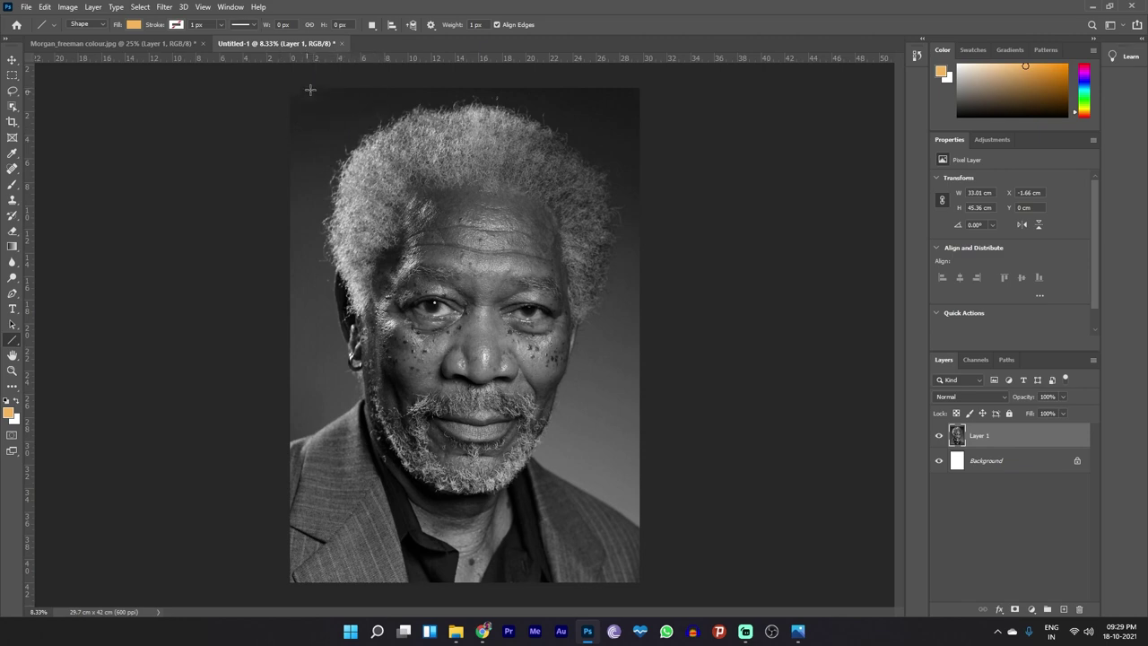
Draw a vertical 1 px line about 10,360 px long at the 2 cm ruler mark, spanning the page from top to bottom
key("ctrl+plus")
key("ctrl+plus")
key("ctrl+plus")
left_click_drag(289, 166, 323, 412)
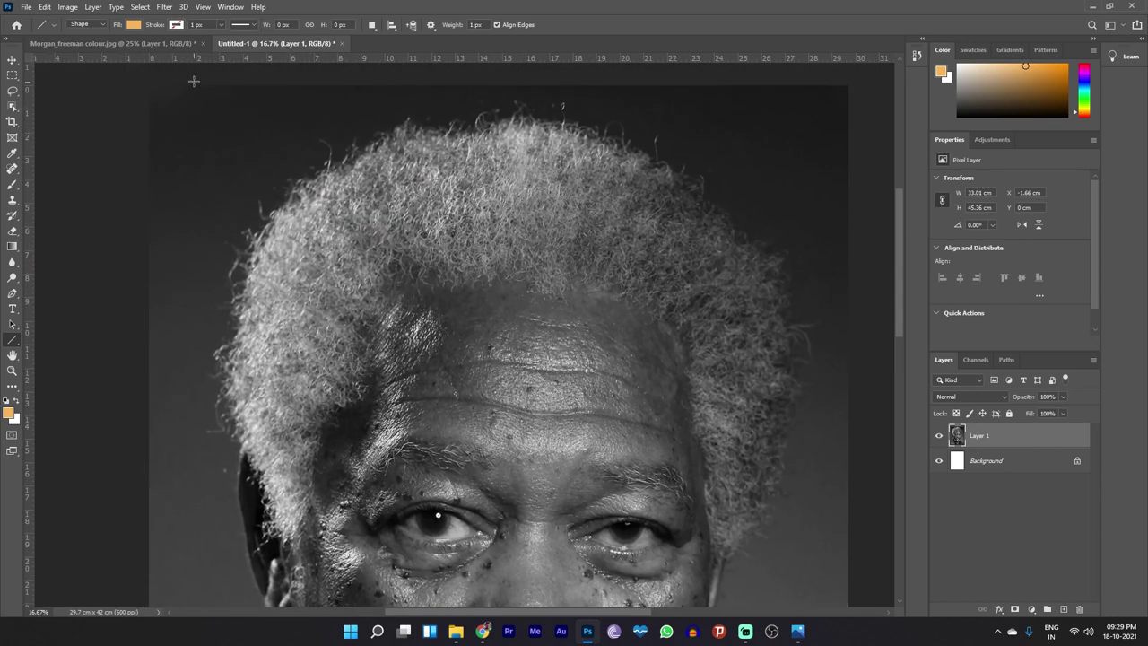
left_click_drag(196, 79, 196, 442)
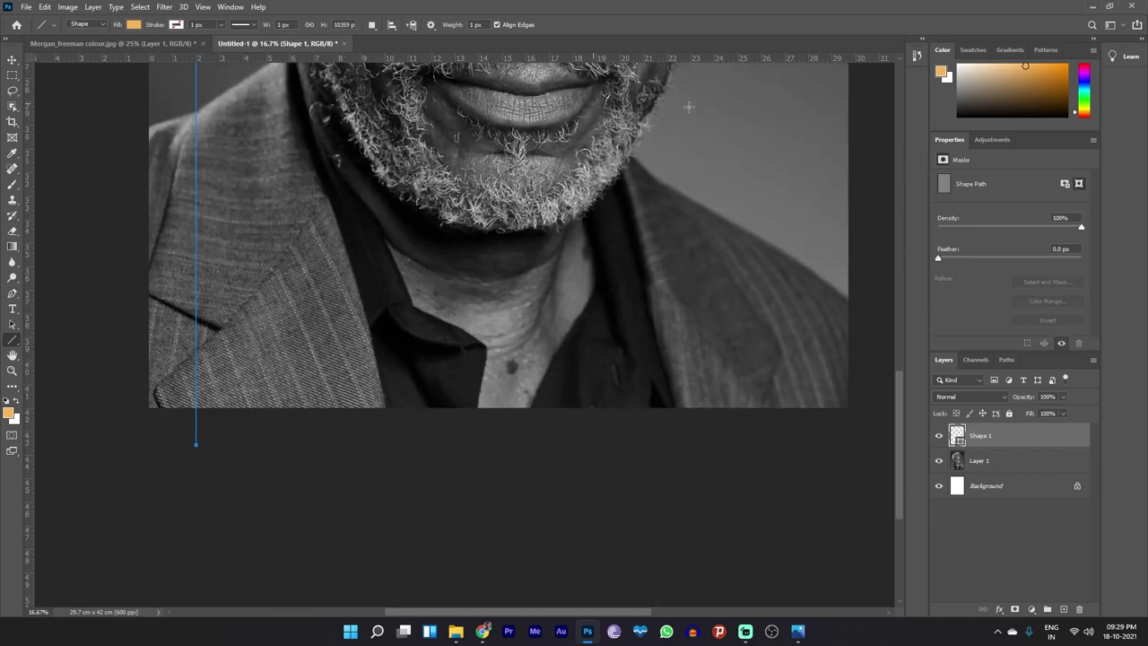
scroll(524, 411, "up", 2)
scroll(524, 411, "up", 15)
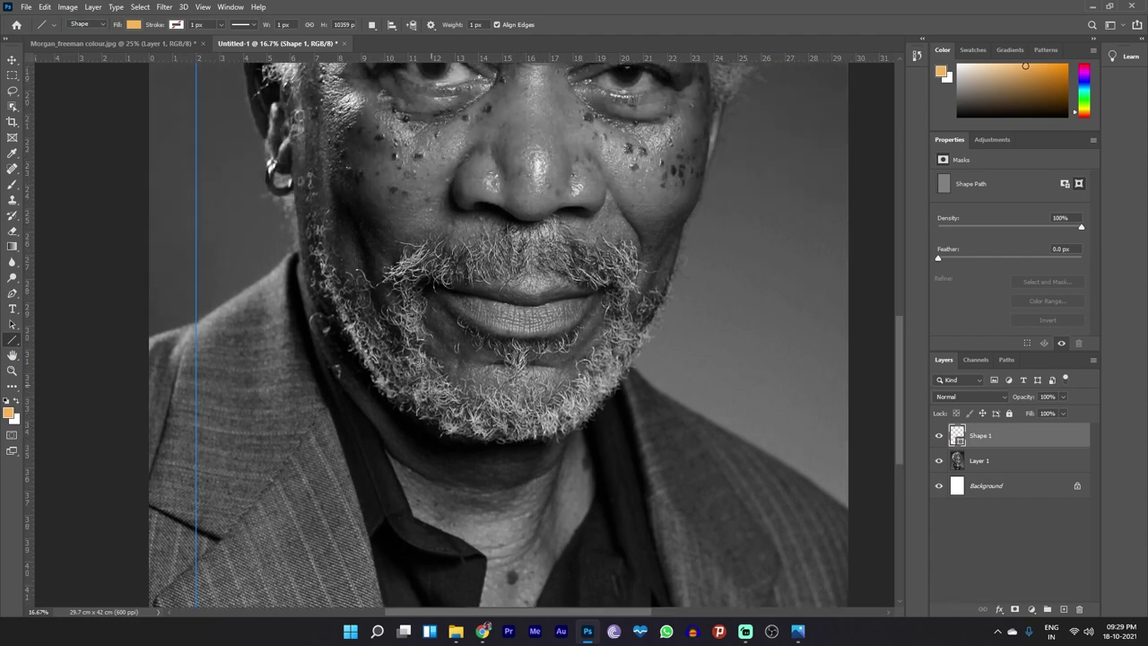
scroll(381, 320, "up", 5)
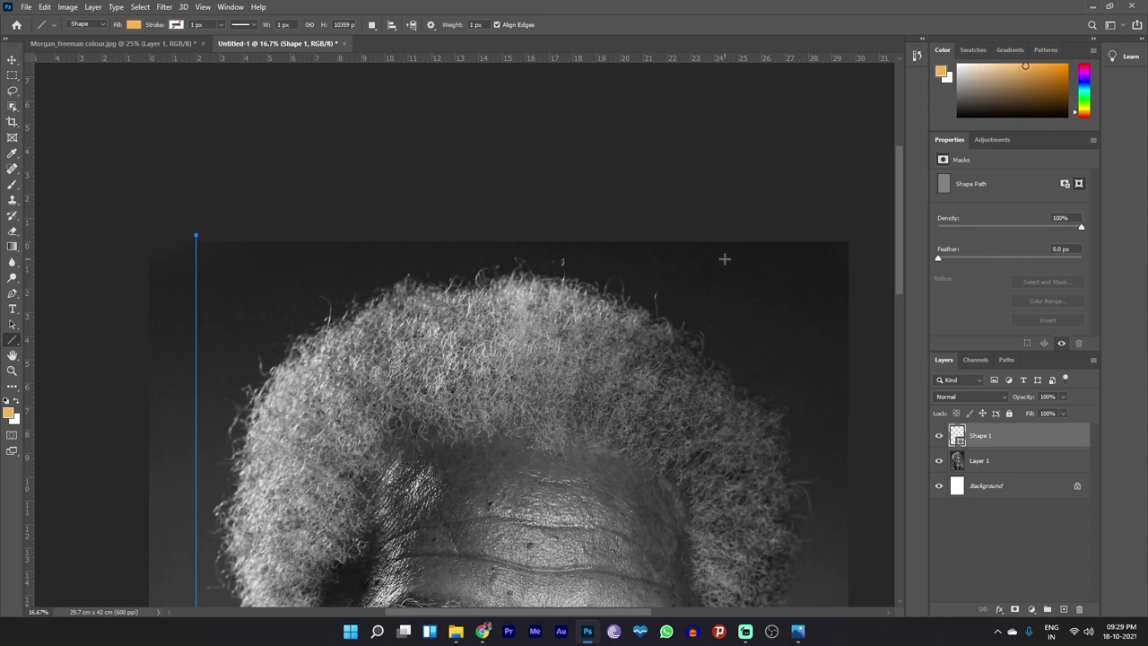
Switch to File Explorer, view the gridded A3 morgan freeman PNG in the reference images folder, and list the folder's file details
left_click(1092, 7)
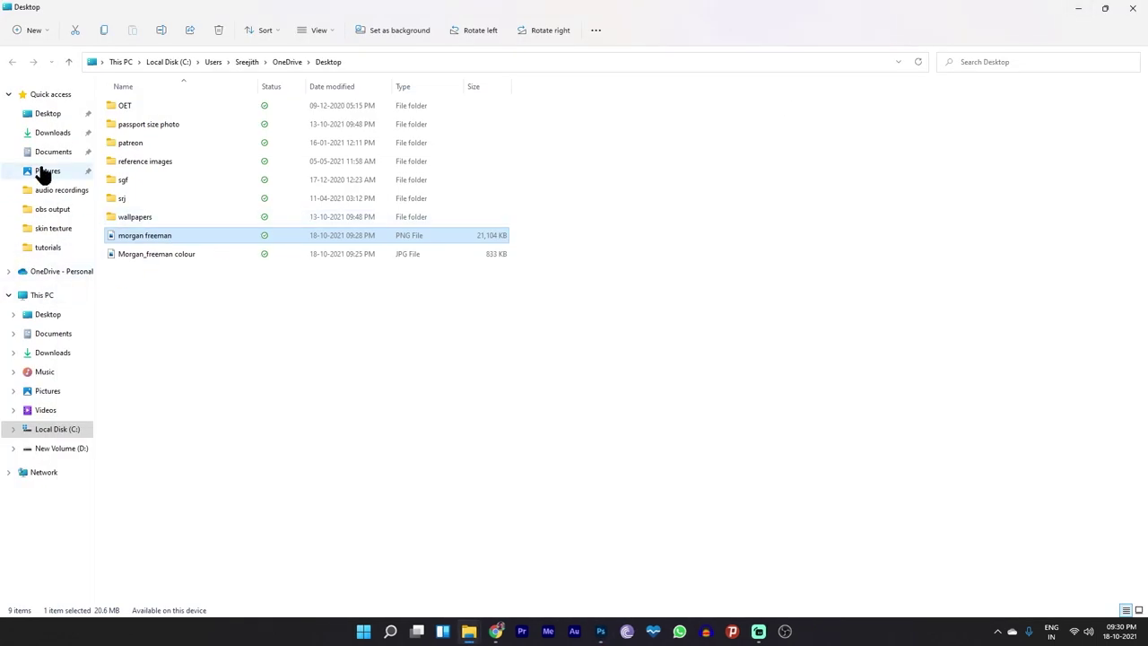
left_click(37, 114)
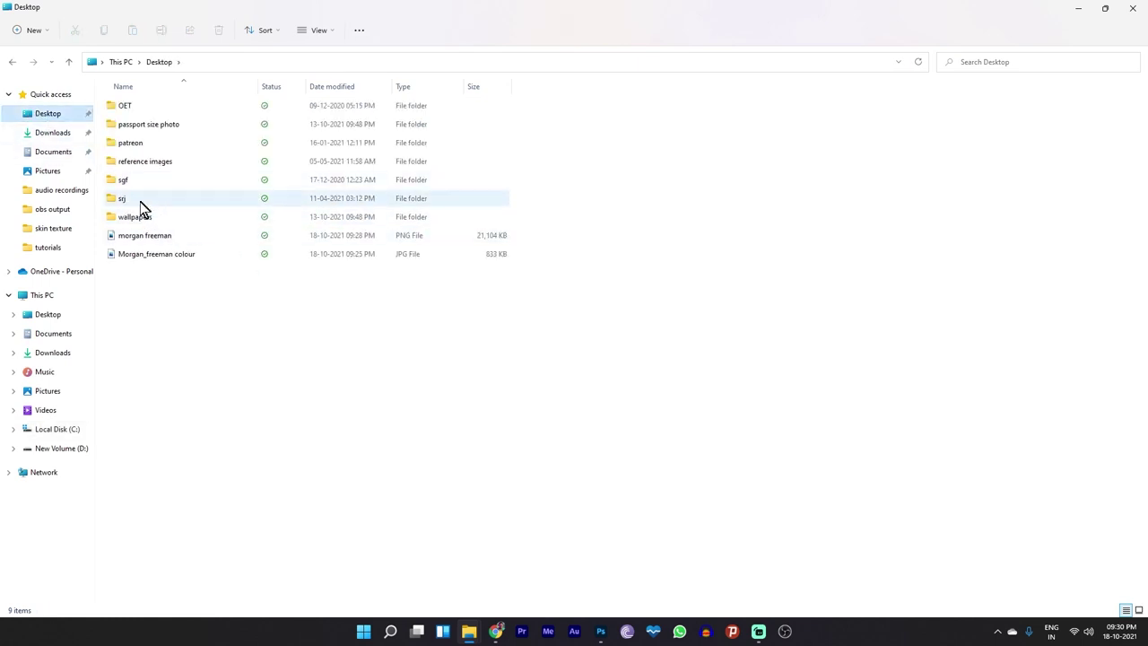
double_click(145, 161)
double_click(265, 115)
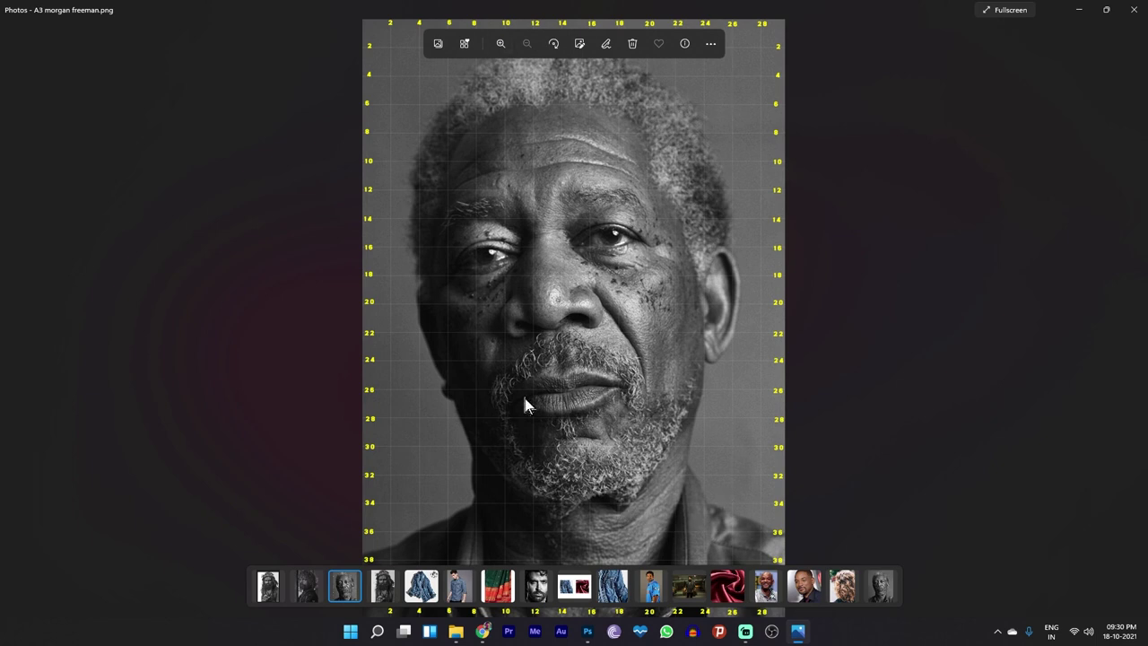
left_click(1079, 10)
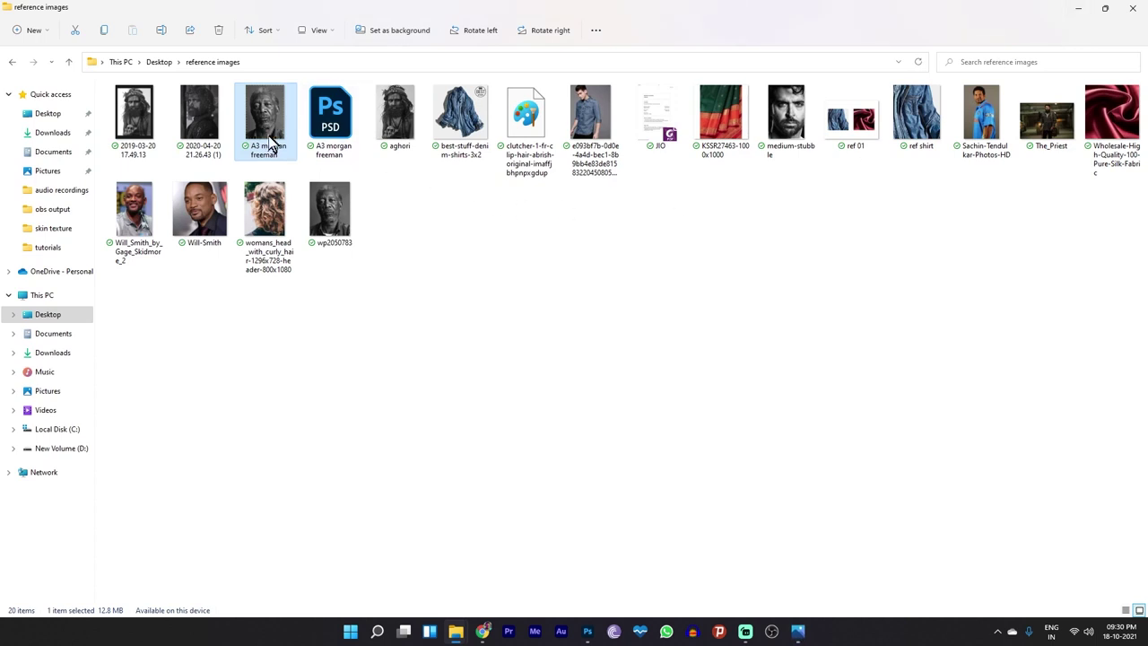
left_click(1125, 610)
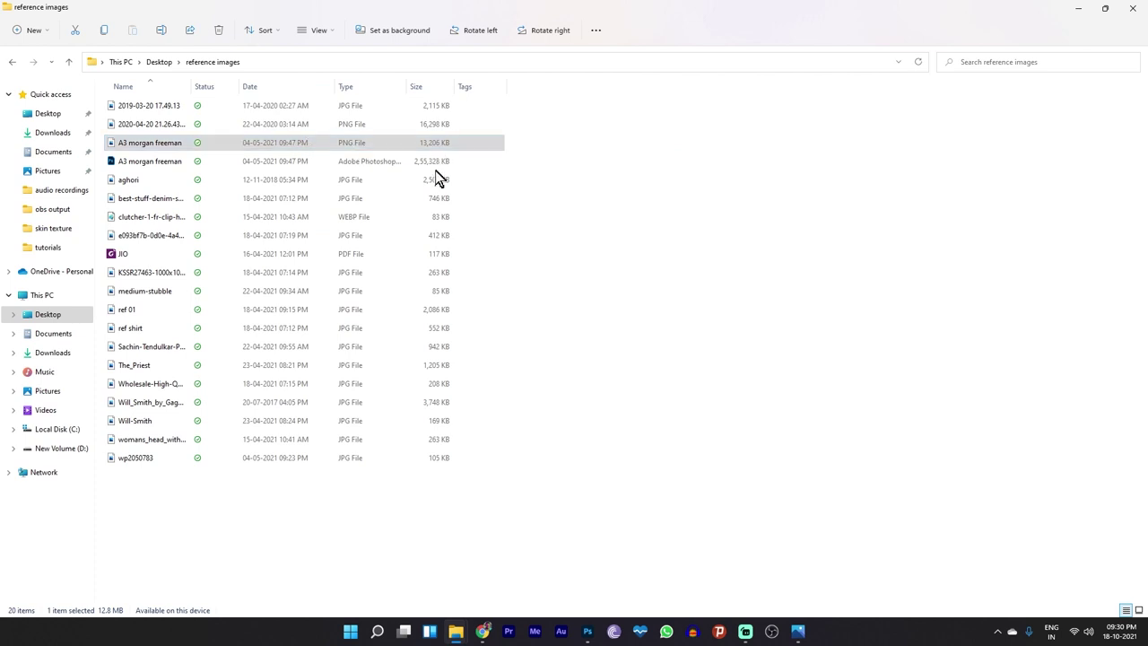
Switch to Chrome, search for pixabay in a new tab, and open the Pixabay website
left_click(484, 631)
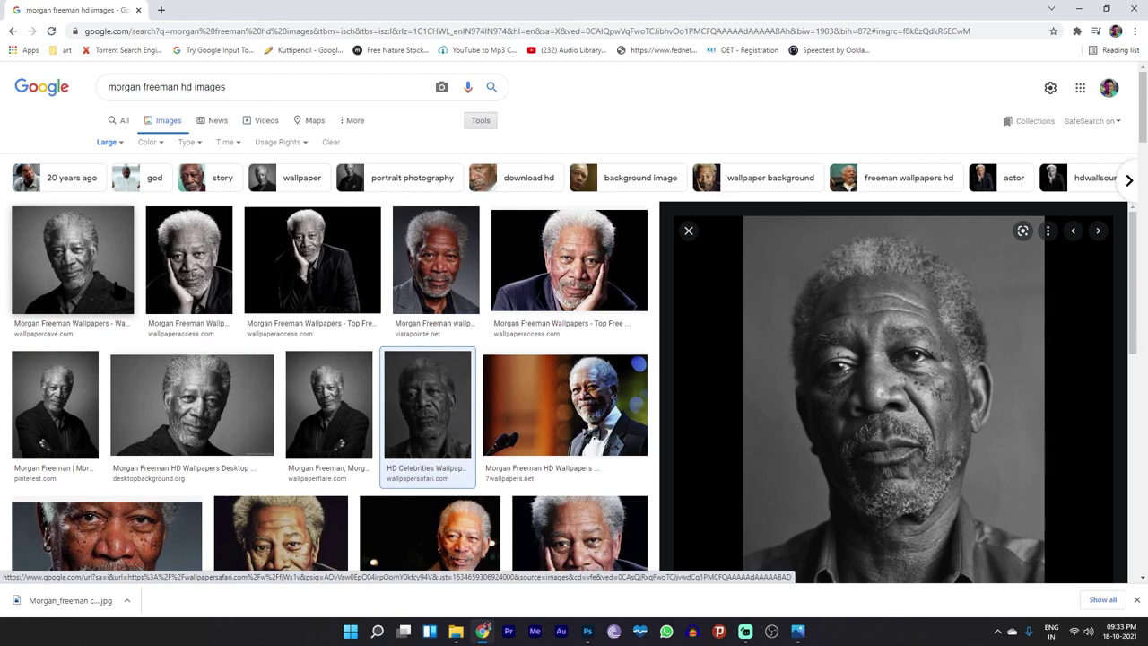
left_click(161, 10)
type("pixabay")
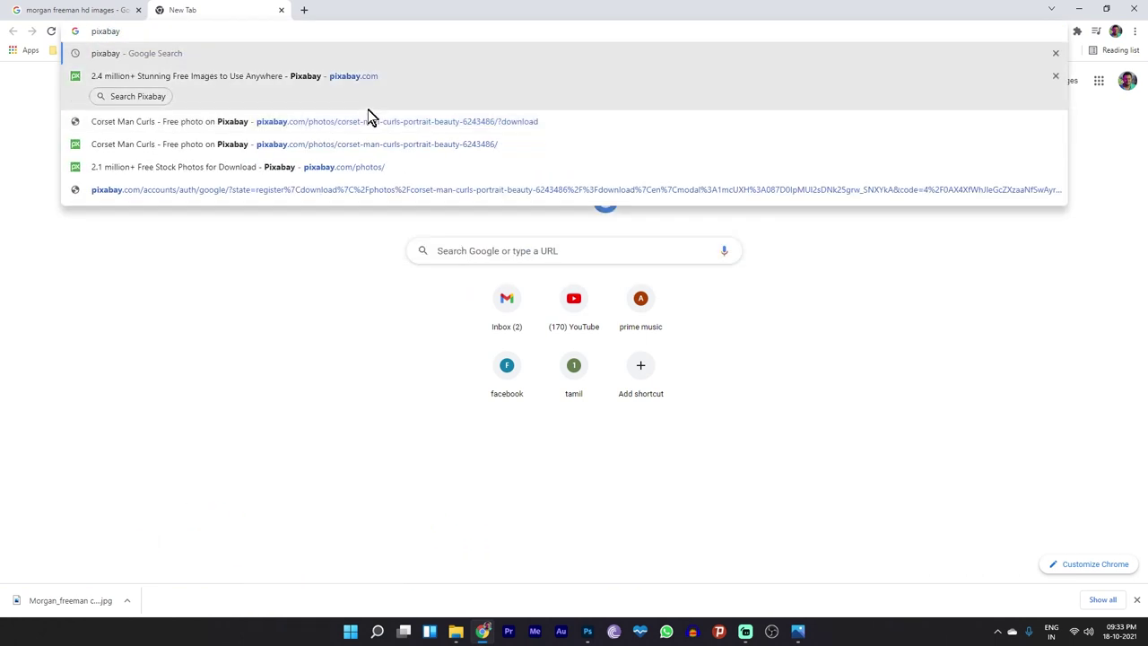
key("Return")
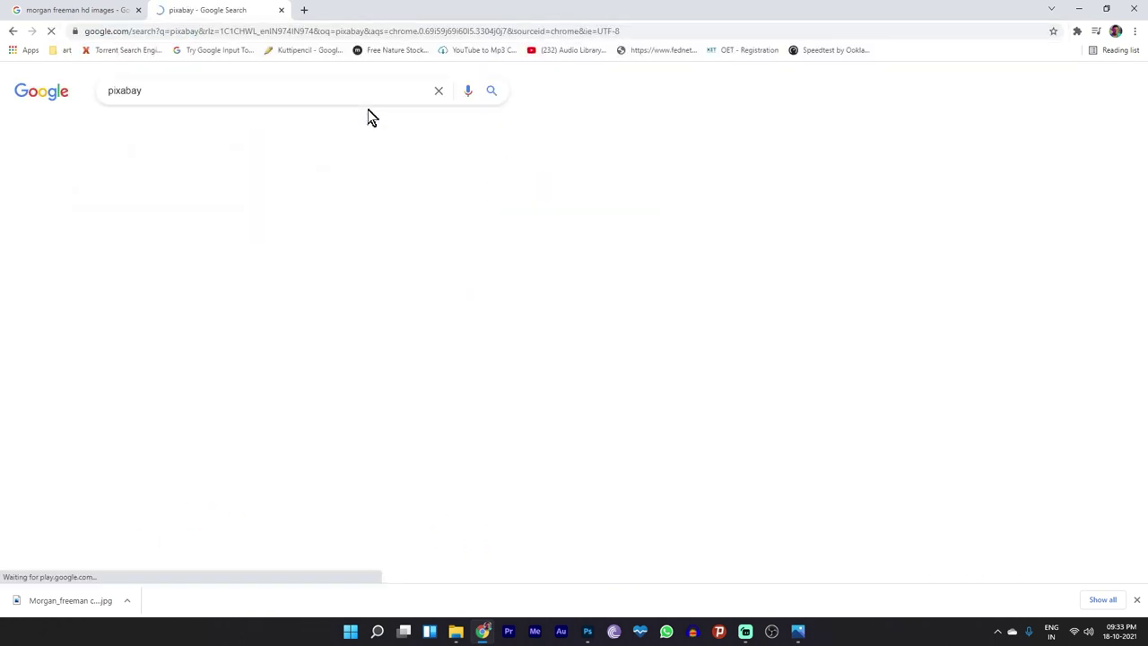
left_click(350, 201)
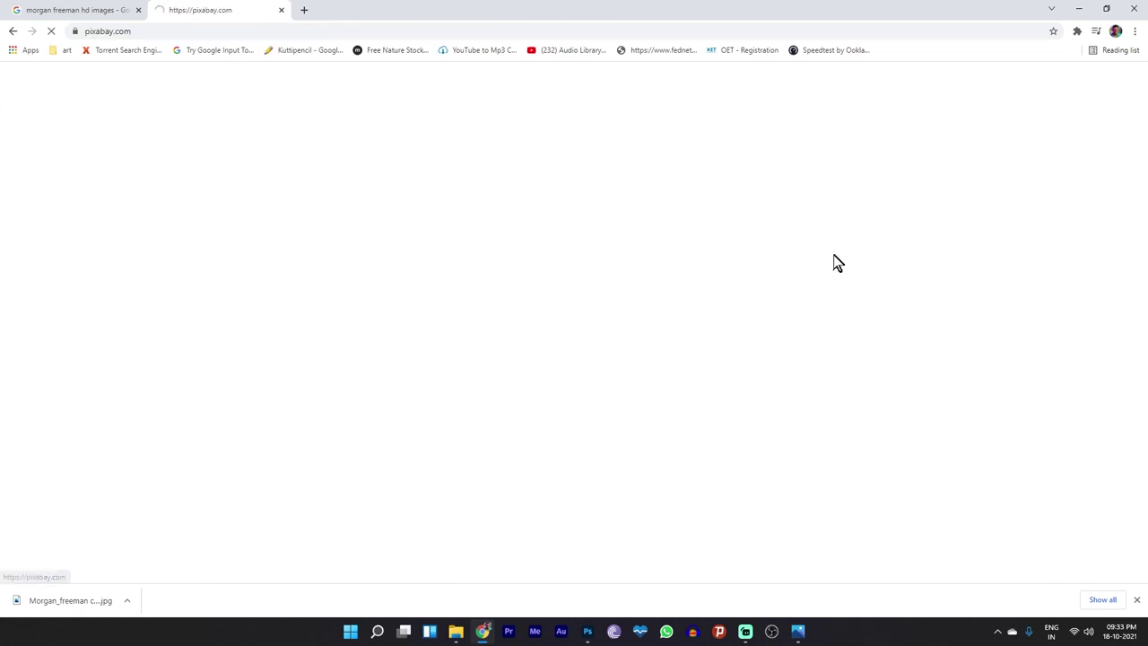
Browse the free images on the Pixabay home page and on its page of further images
scroll(830, 275, "down", 4)
scroll(868, 333, "down", 2)
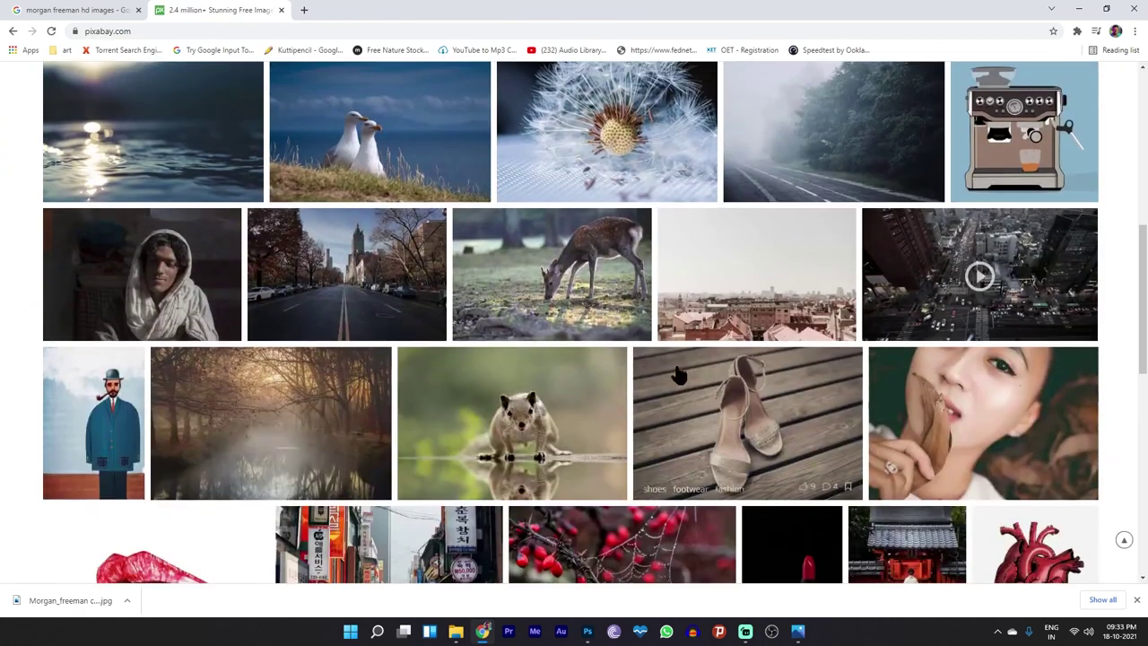
scroll(761, 281, "down", 5)
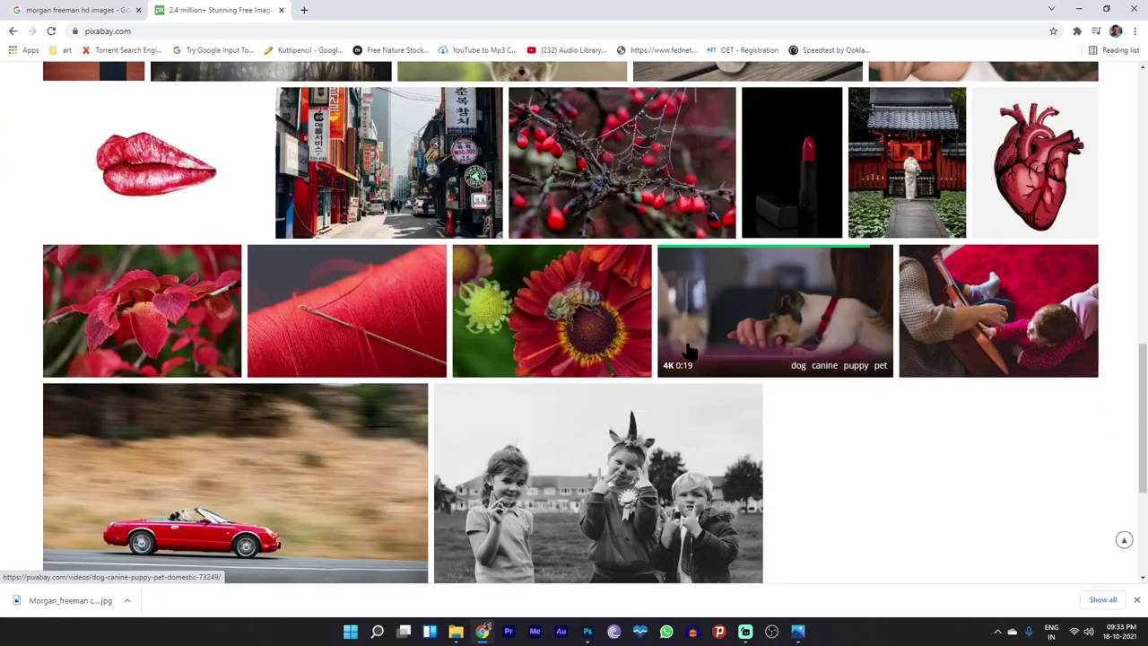
scroll(689, 363, "down", 3)
left_click(581, 384)
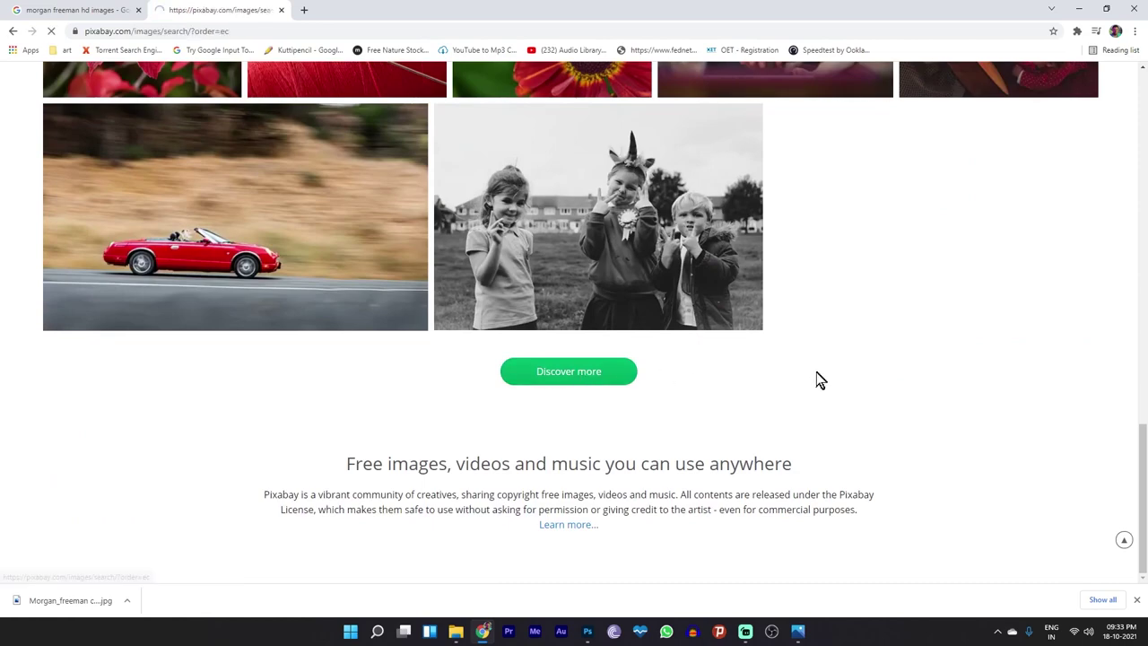
scroll(818, 380, "down", 3)
scroll(819, 380, "down", 2)
scroll(744, 398, "up", 5)
Search Pixabay's images for "face"
left_click(265, 74)
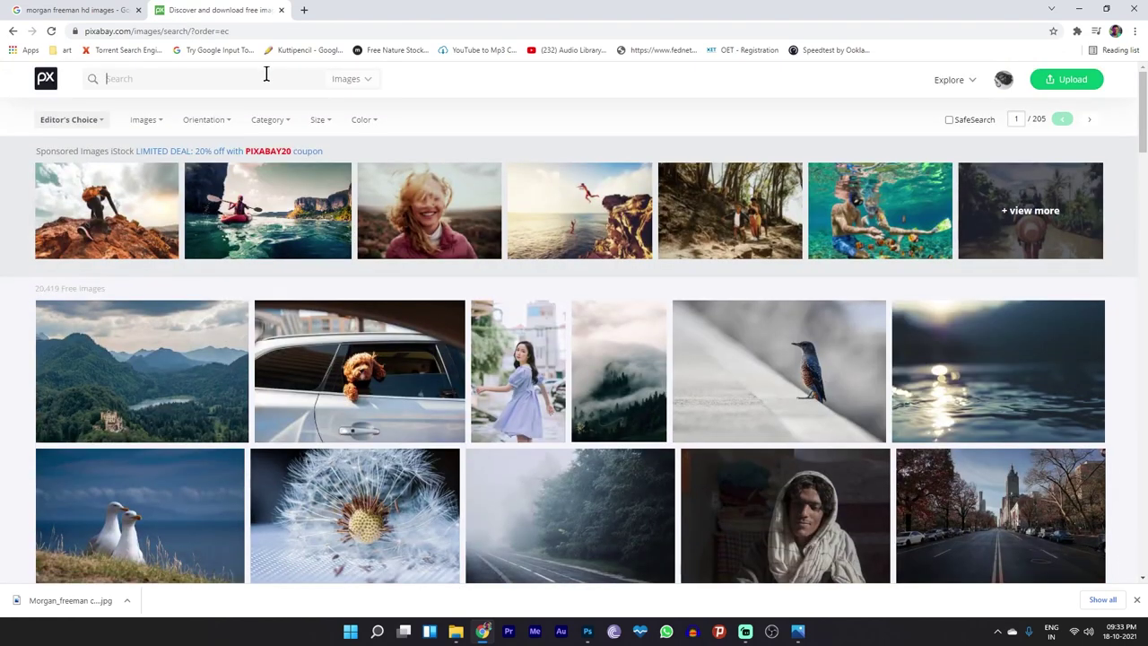
type("face")
key("Return")
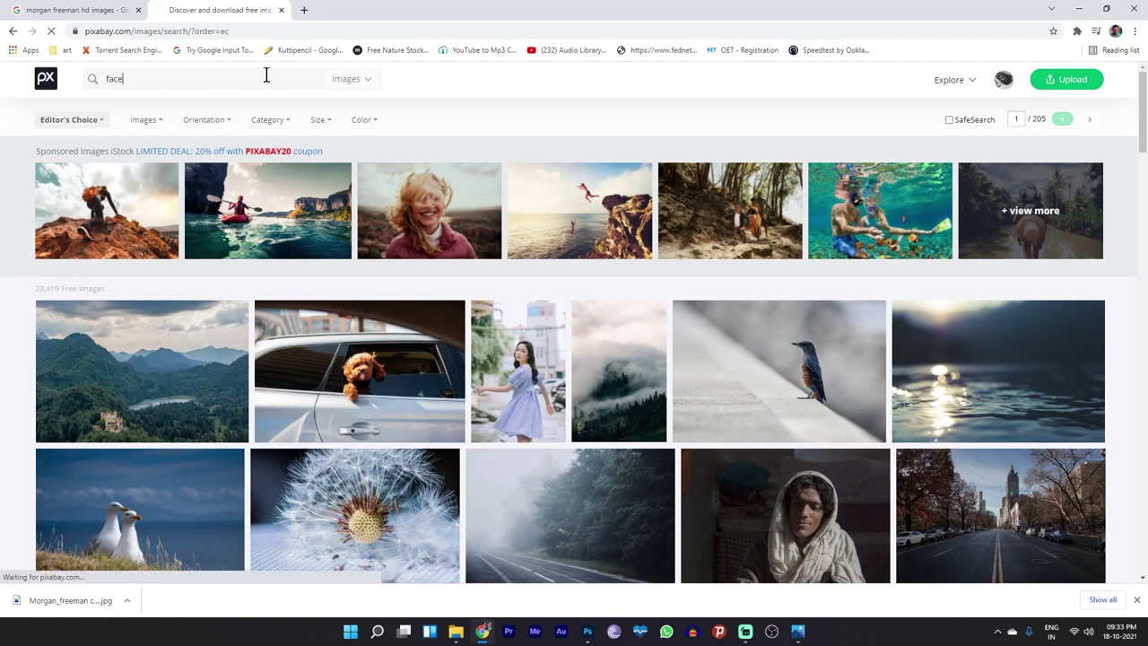
Open the black-and-white profile portrait of the bearded man from the results and show its free download size options
scroll(726, 255, "down", 4)
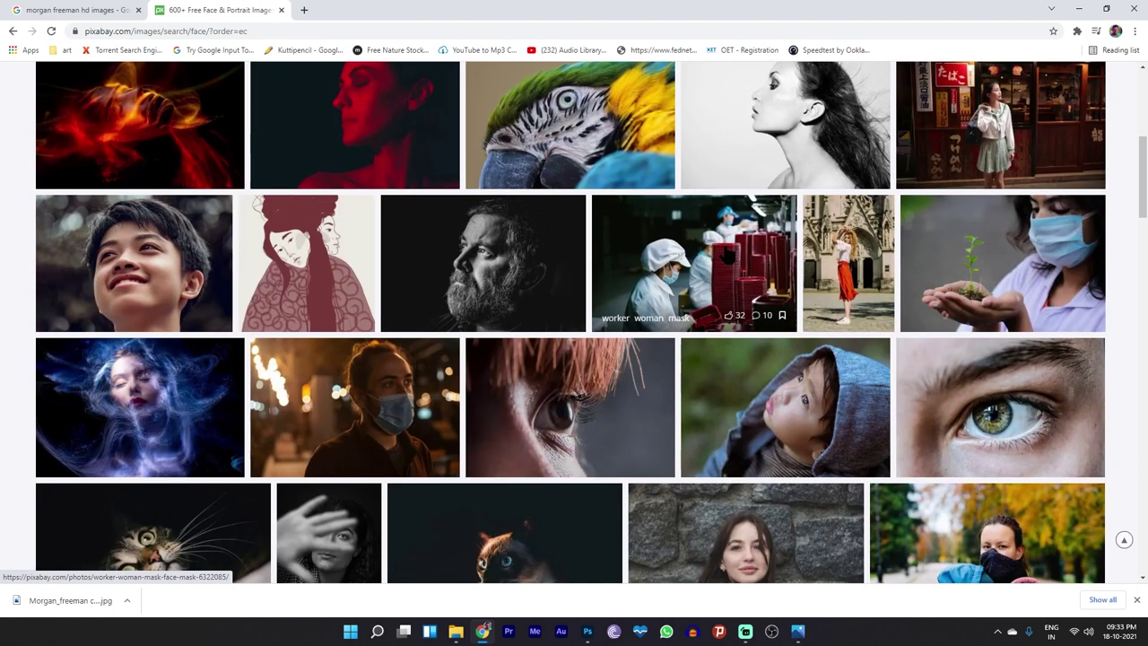
scroll(489, 265, "down", 2)
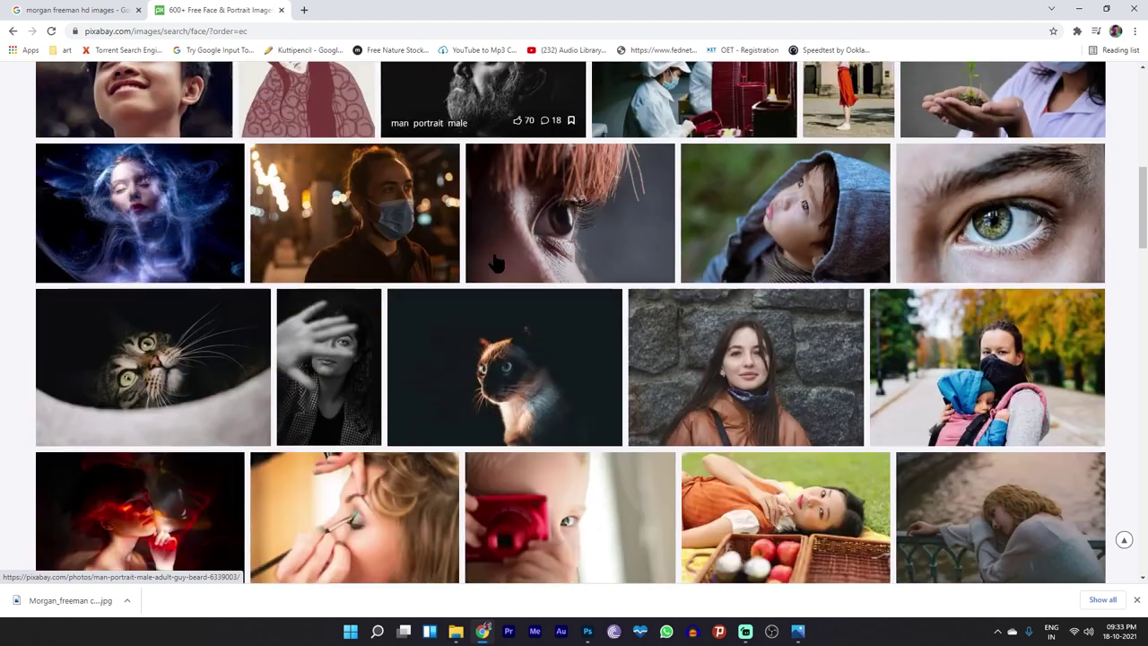
scroll(596, 302, "up", 2)
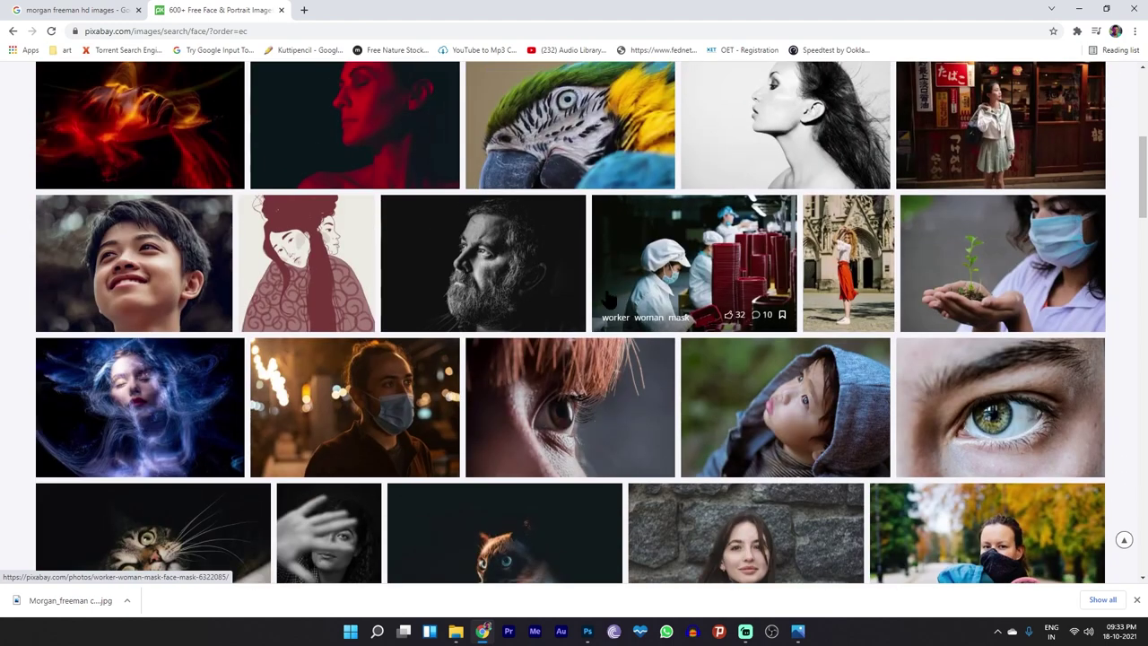
left_click(484, 267)
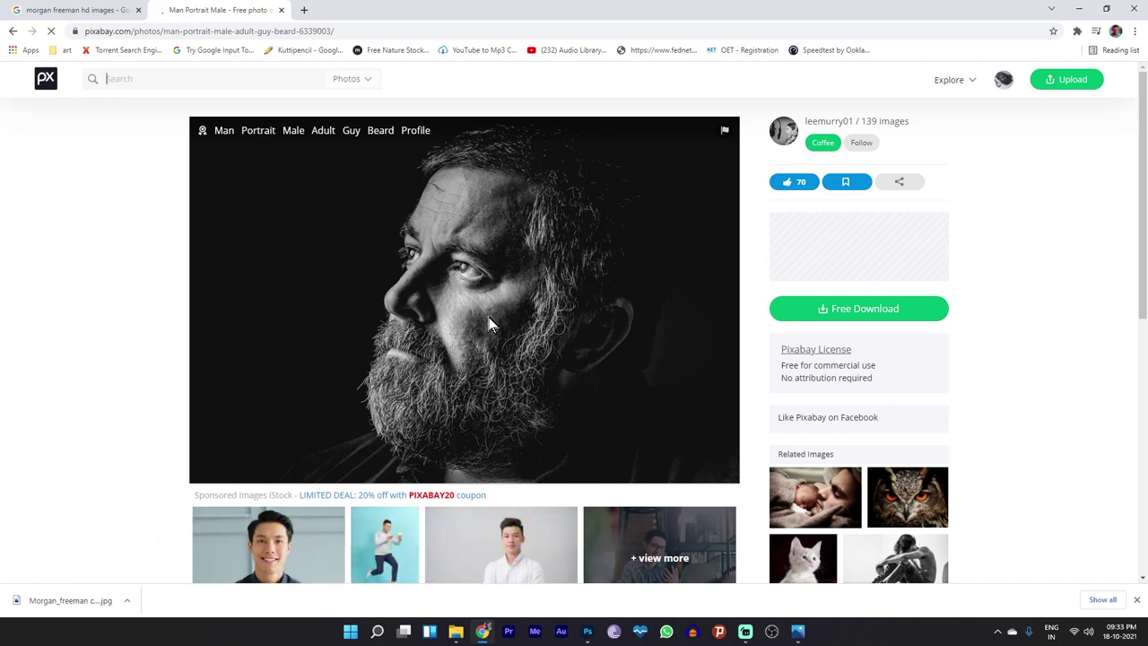
left_click(833, 310)
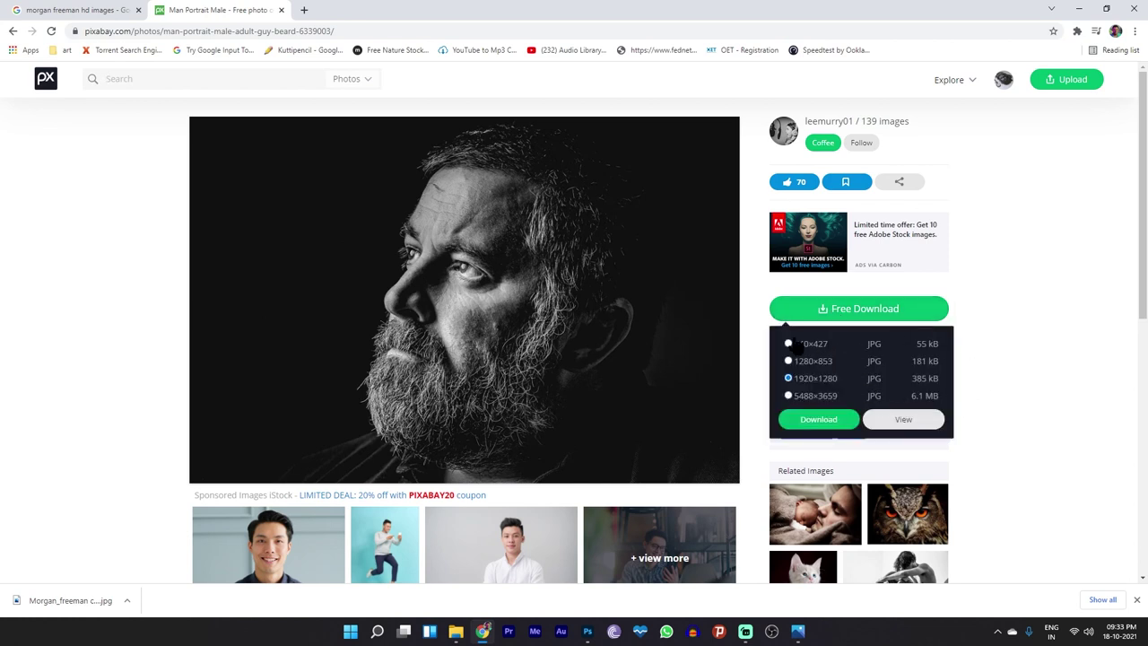